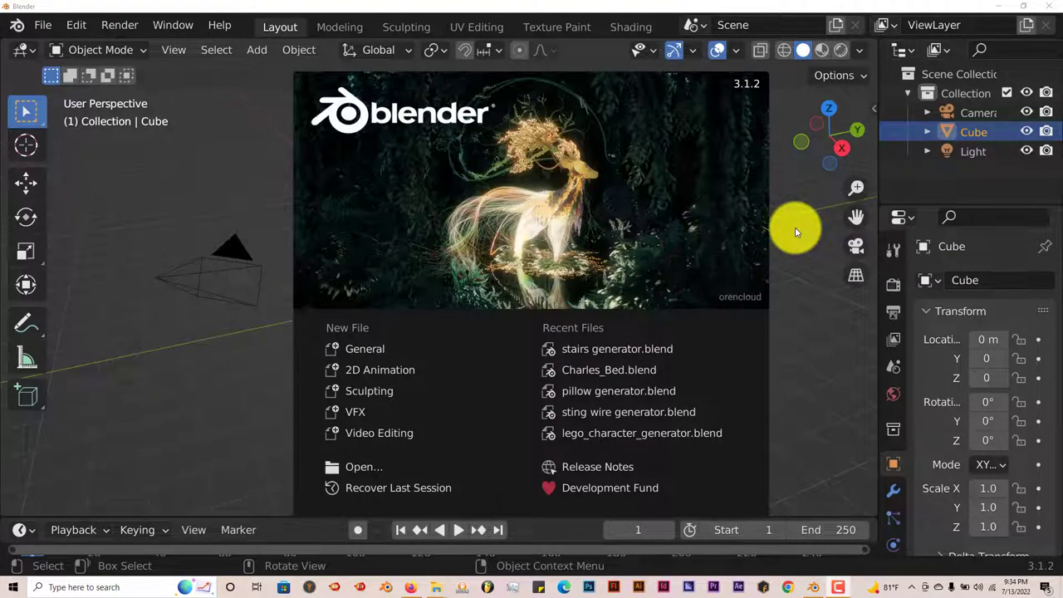
Switch from Blender's splash screen to the Gumroad Stair generator page in the browser.
{"action": "left_click", "coordinate": [993, 10]}
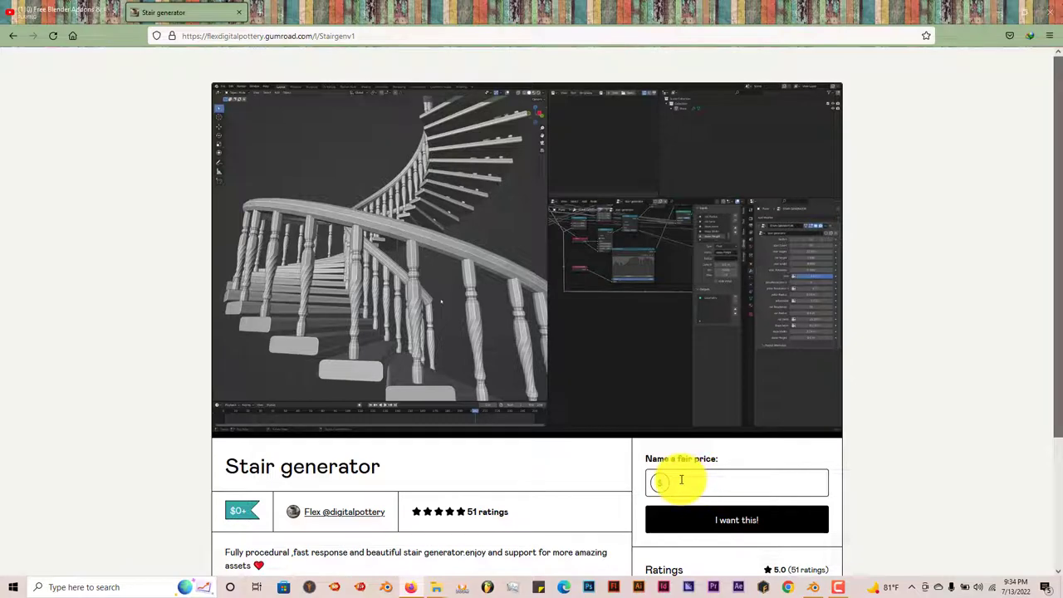
Request the Stair generator with 'I want this!' and minimize the browser.
{"action": "left_click", "coordinate": [736, 523]}
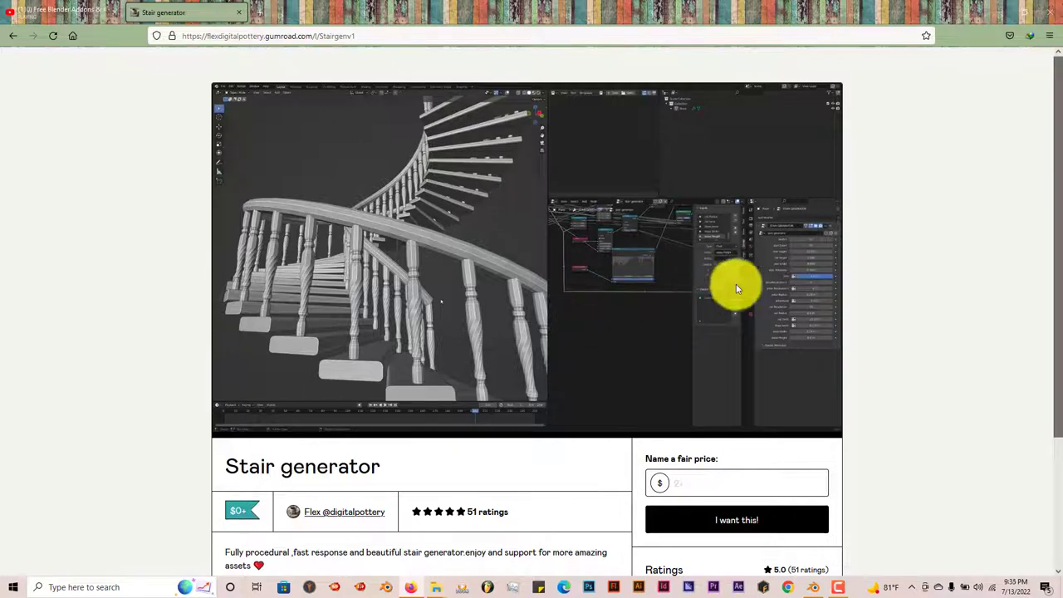
{"action": "left_click", "coordinate": [998, 13]}
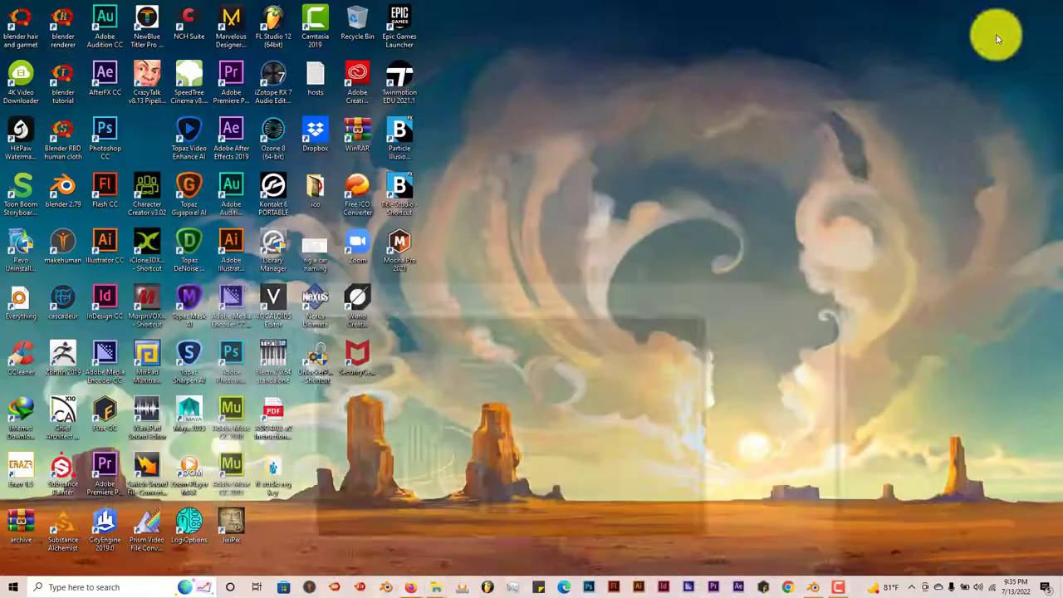
Restore Blender, dismiss its splash, and bring the stair generator folder window forward.
{"action": "left_click", "coordinate": [814, 588]}
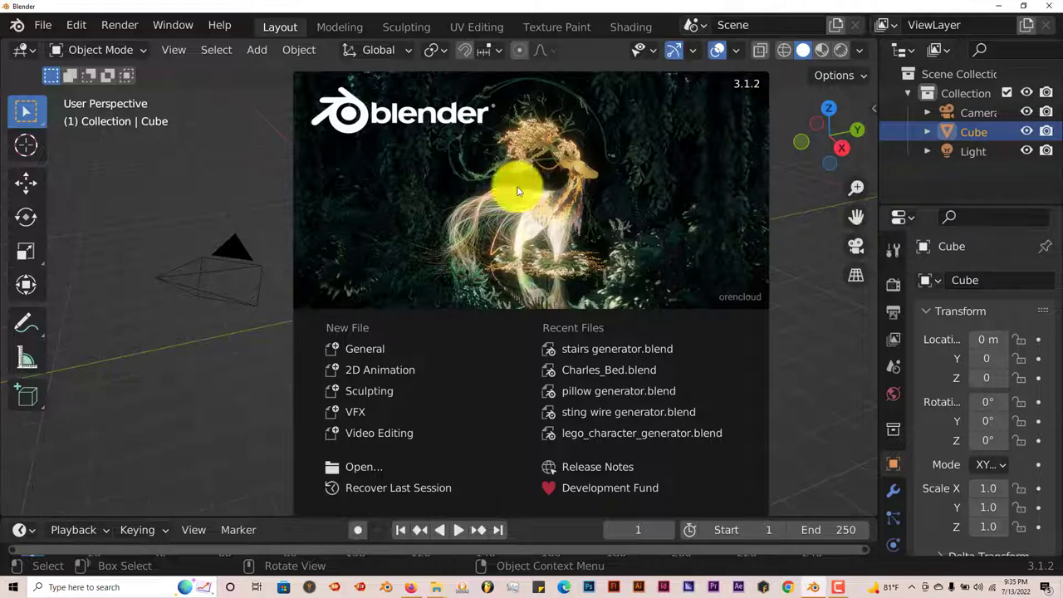
{"action": "left_click", "coordinate": [232, 134]}
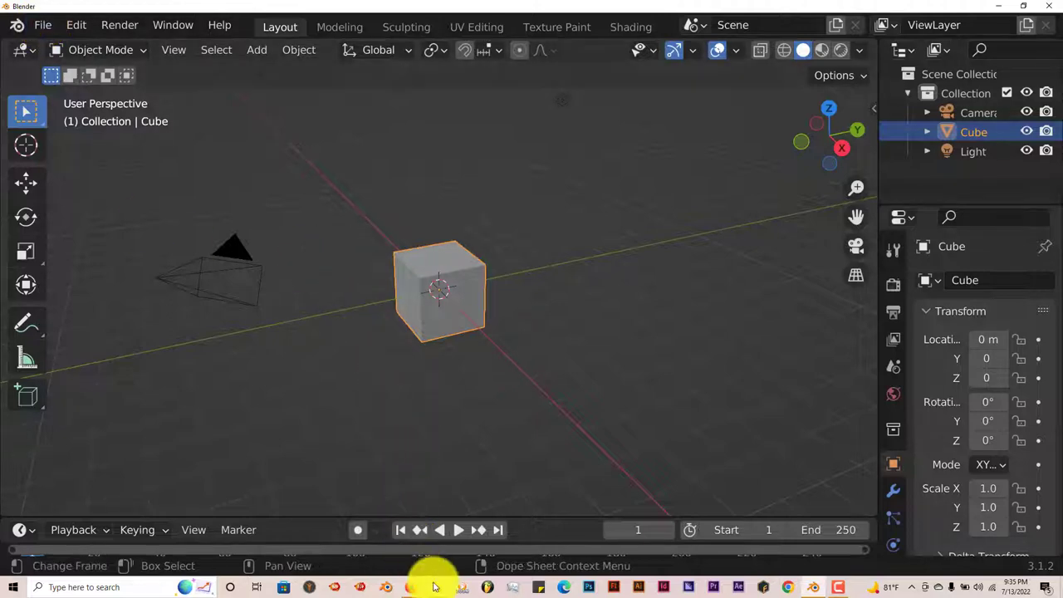
{"action": "mouse_move", "coordinate": [436, 587]}
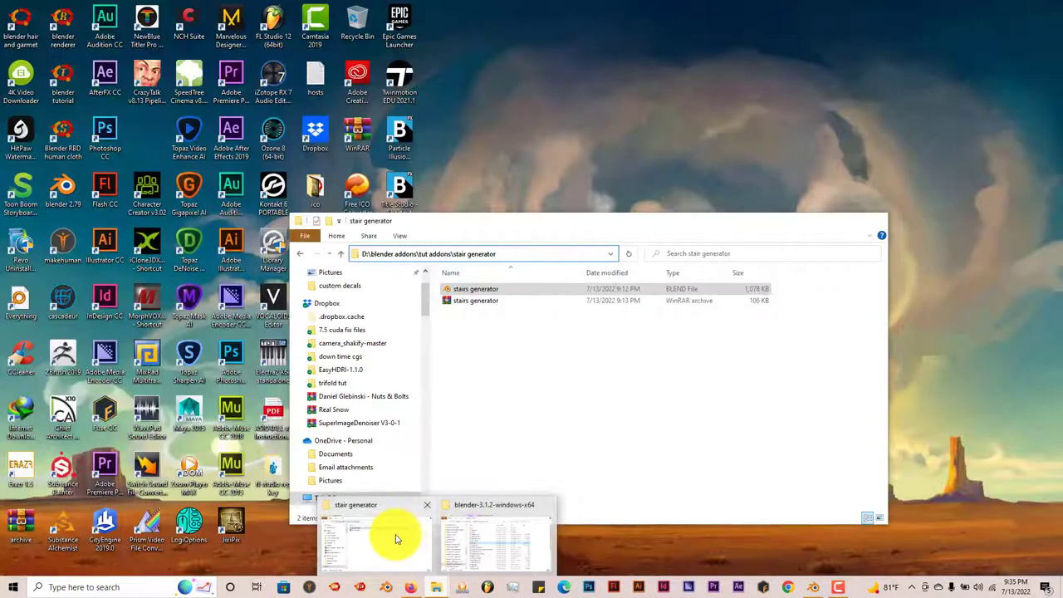
{"action": "left_click", "coordinate": [399, 534]}
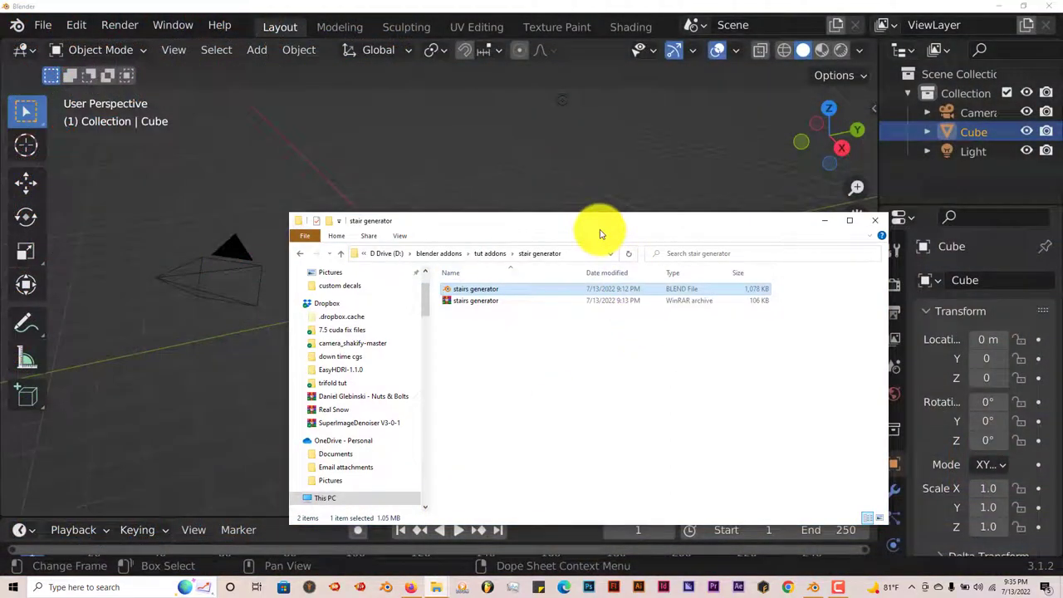
{"action": "left_click_drag", "start_coordinate": [594, 220], "coordinate": [592, 149]}
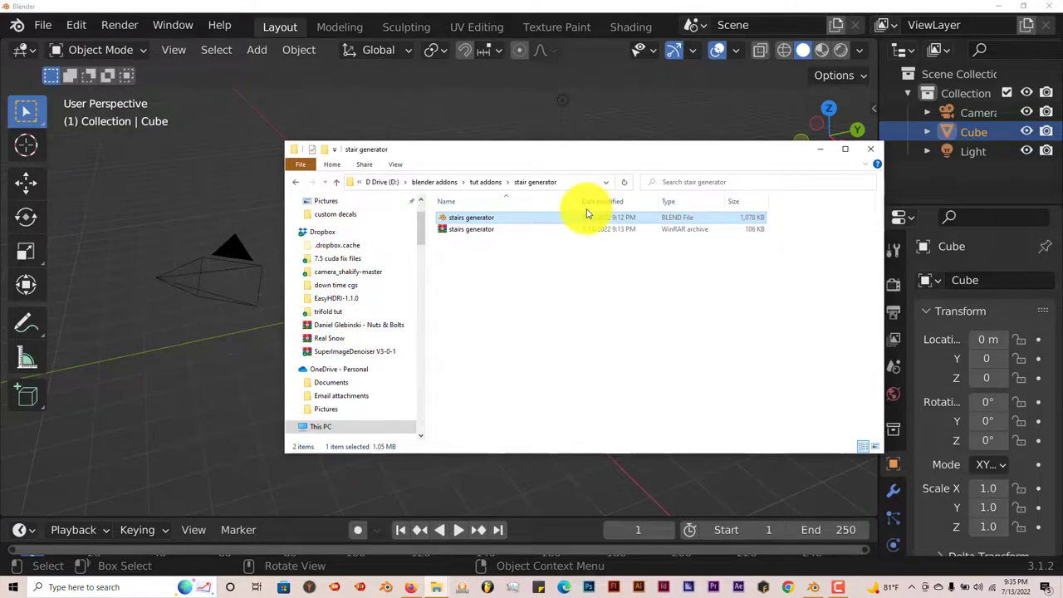
Copy the stair generator folder's full address-bar path and minimize Explorer.
{"action": "left_click", "coordinate": [567, 186]}
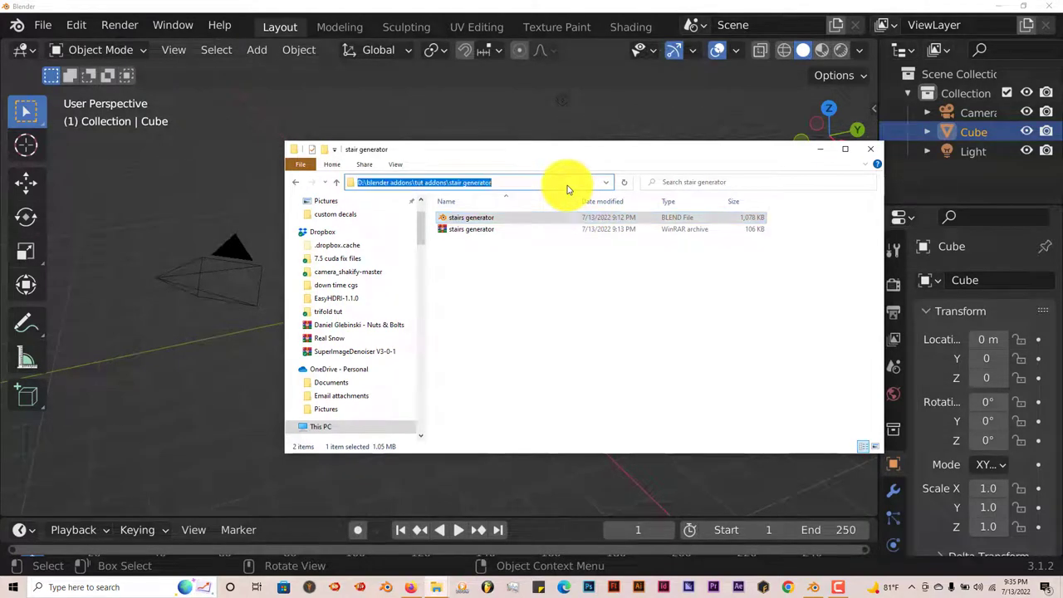
{"action": "right_click", "coordinate": [477, 186]}
{"action": "left_click", "coordinate": [503, 230]}
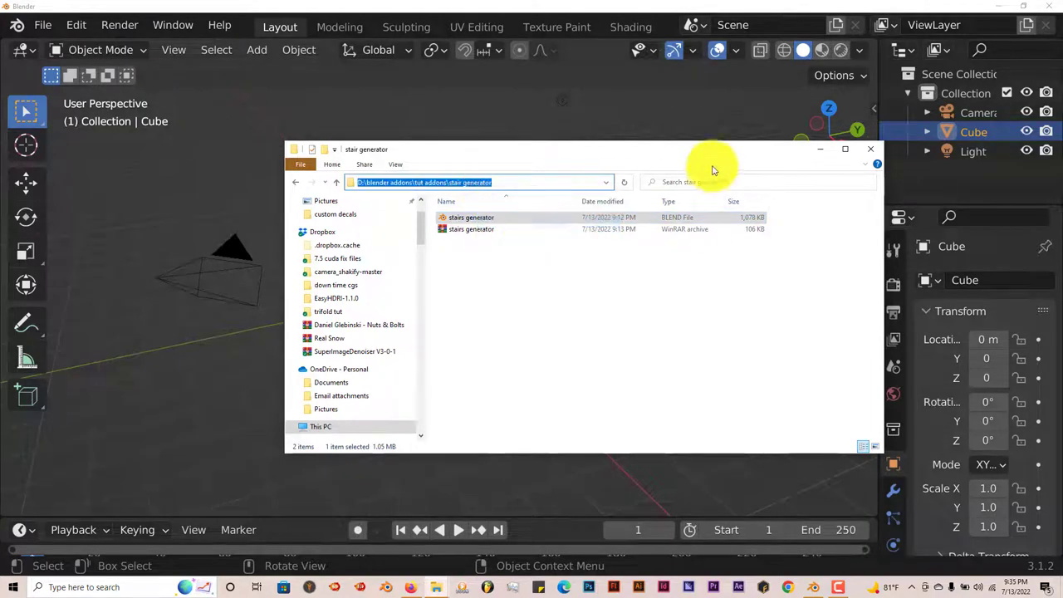
{"action": "left_click", "coordinate": [822, 149]}
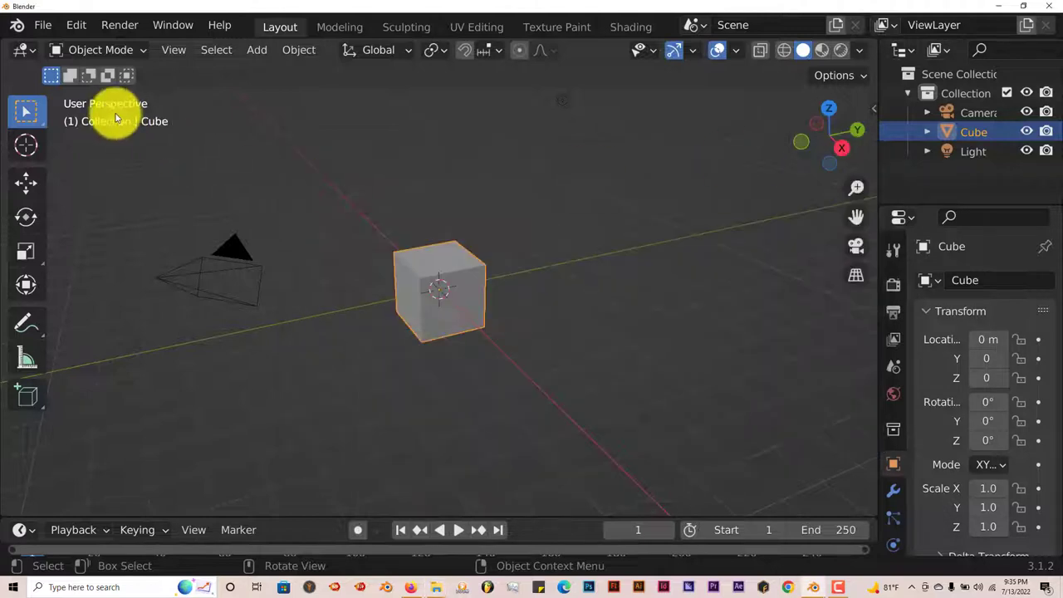
Open stairs generator.blend from the pasted stair generator folder path via File > Open.
{"action": "left_click", "coordinate": [39, 24]}
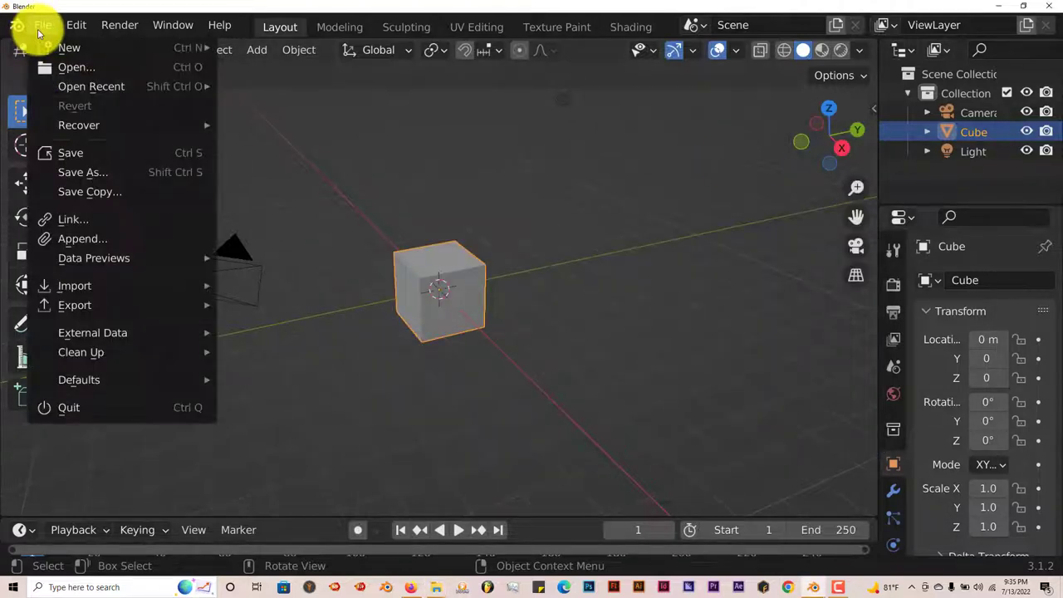
{"action": "left_click", "coordinate": [68, 66]}
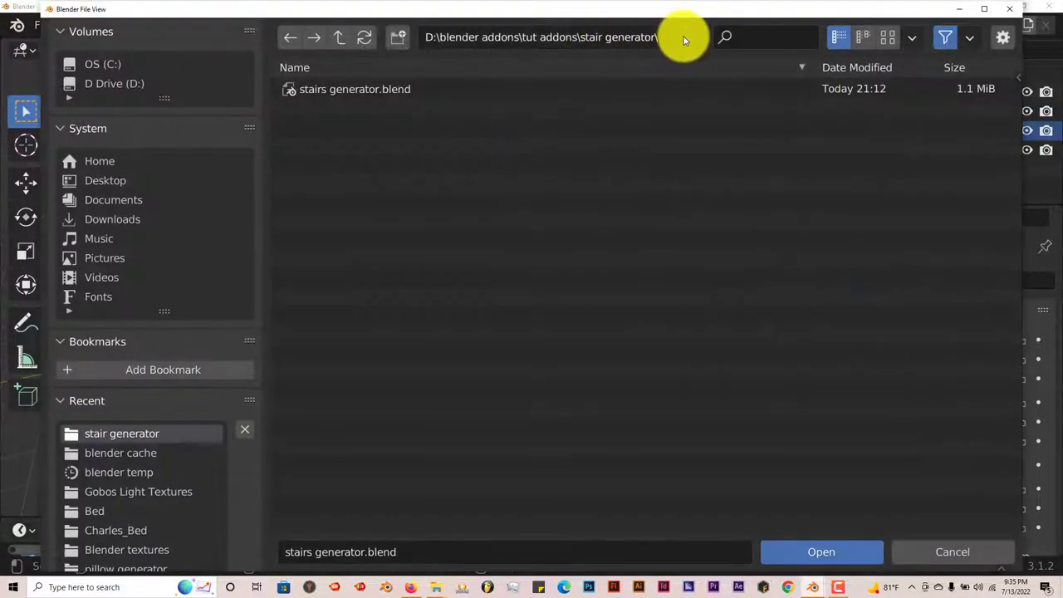
{"action": "left_click", "coordinate": [684, 38]}
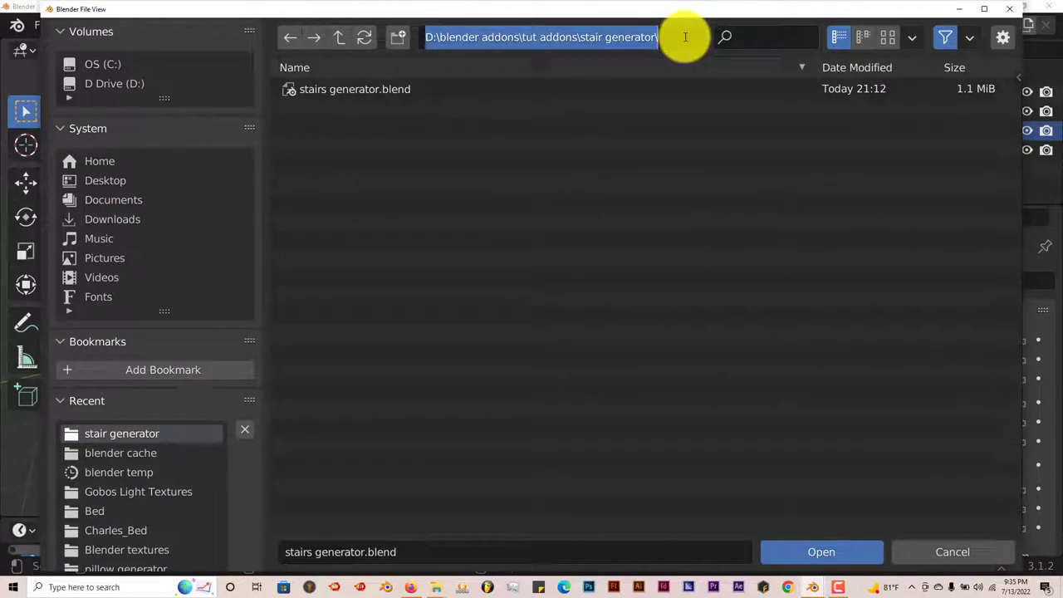
{"action": "key", "text": "Return"}
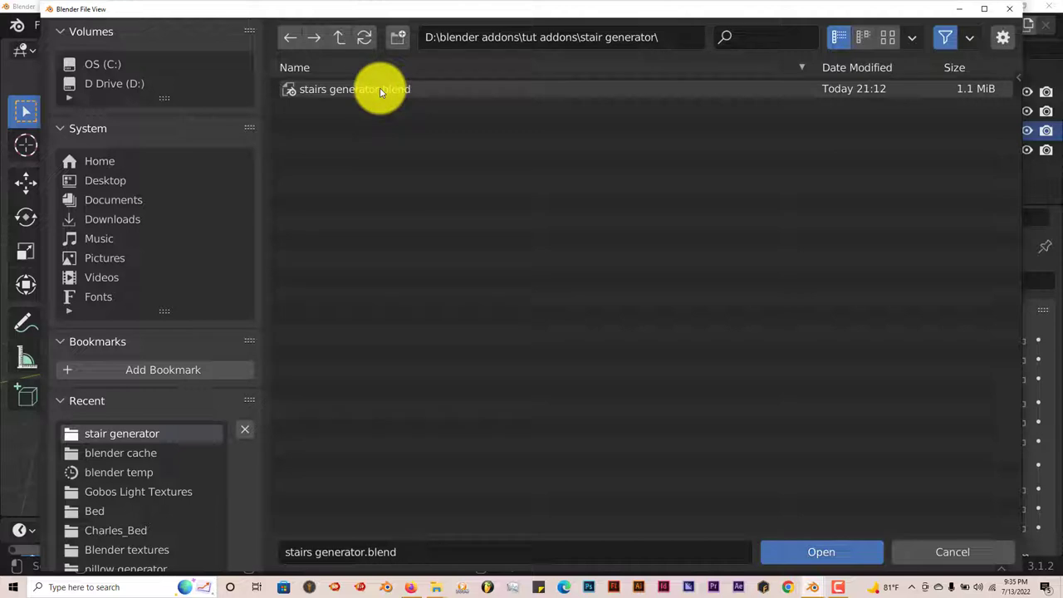
{"action": "left_click", "coordinate": [379, 89]}
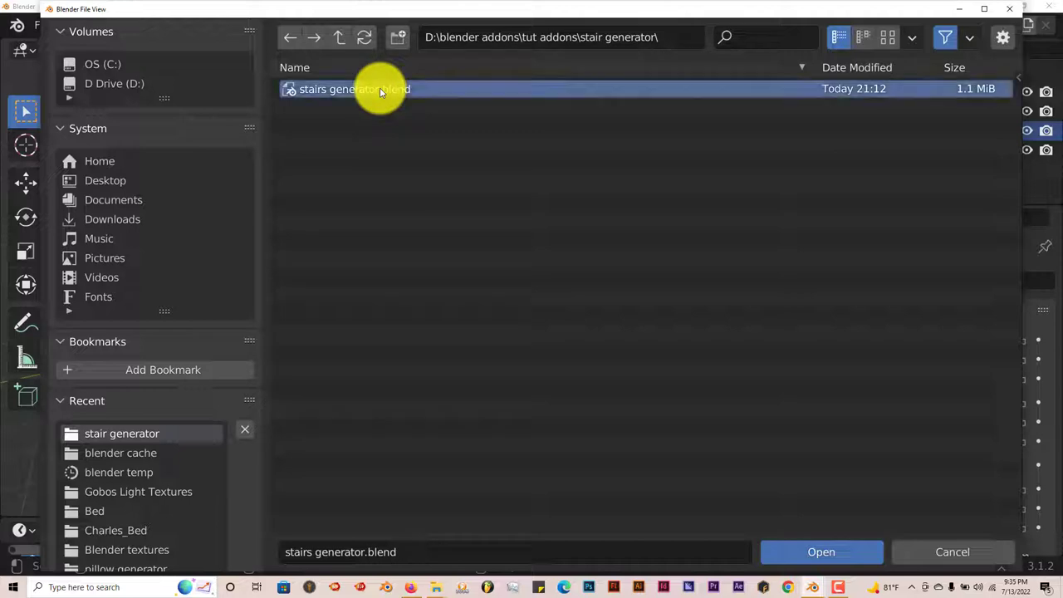
{"action": "left_click", "coordinate": [830, 552]}
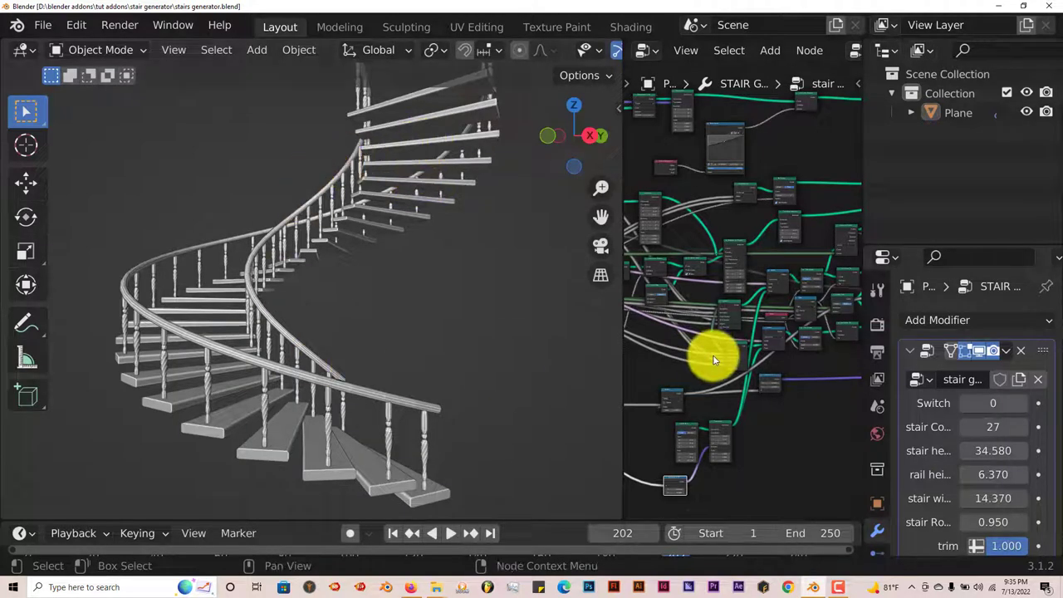
Join the node editor into the 3D viewport so the staircase fills it.
{"action": "right_click", "coordinate": [621, 325]}
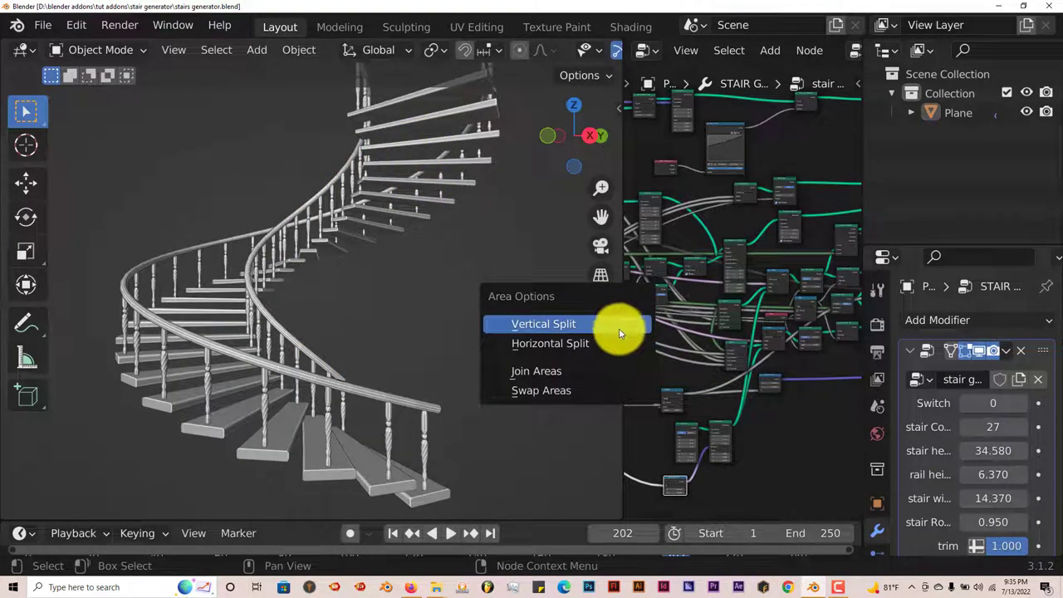
{"action": "left_click", "coordinate": [604, 370]}
{"action": "left_click", "coordinate": [695, 340]}
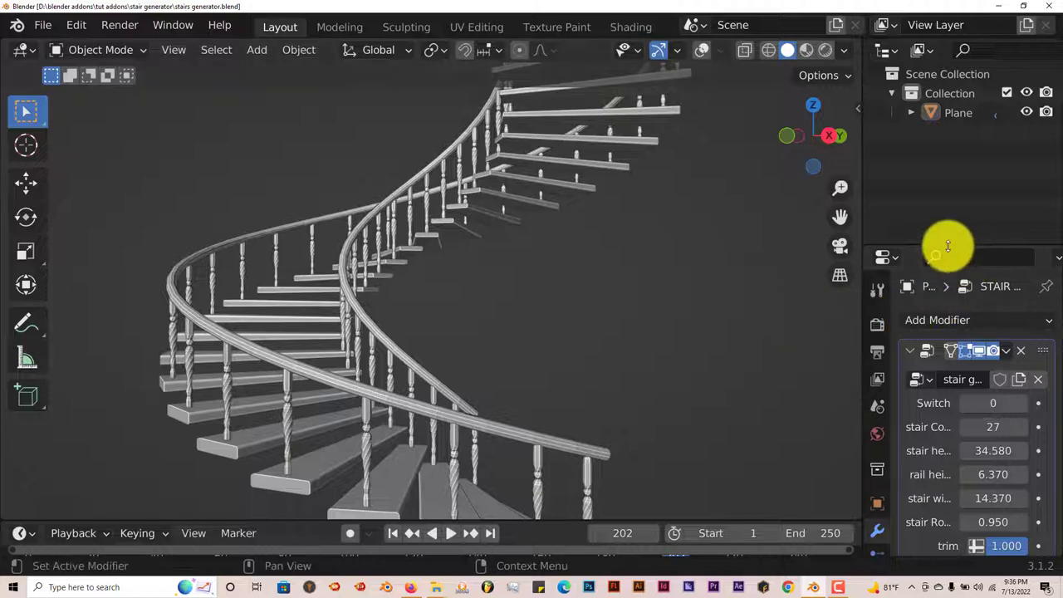
Enlarge the Properties area down to pillar twist and orbit the staircase.
{"action": "left_click_drag", "start_coordinate": [948, 246], "coordinate": [947, 162]}
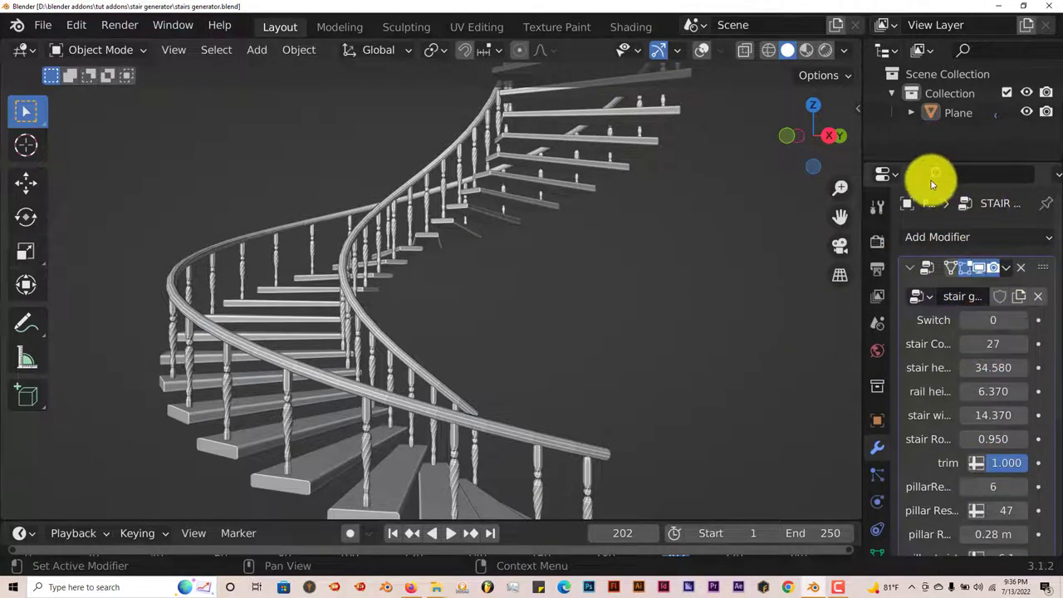
{"action": "left_click_drag", "start_coordinate": [931, 169], "coordinate": [931, 149]}
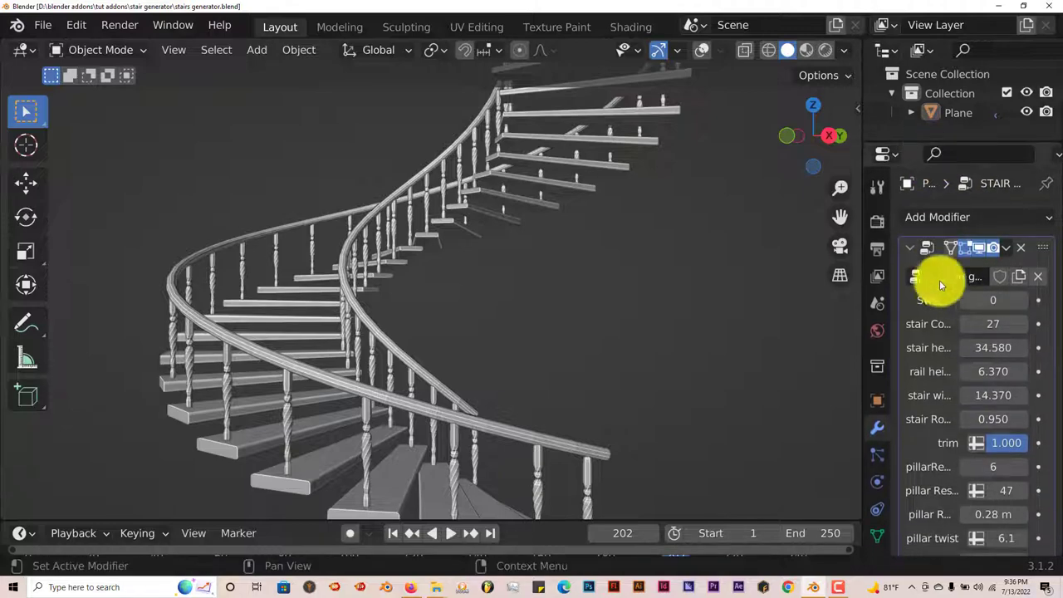
{"action": "middle_click_drag", "start_coordinate": [575, 331], "coordinate": [719, 357]}
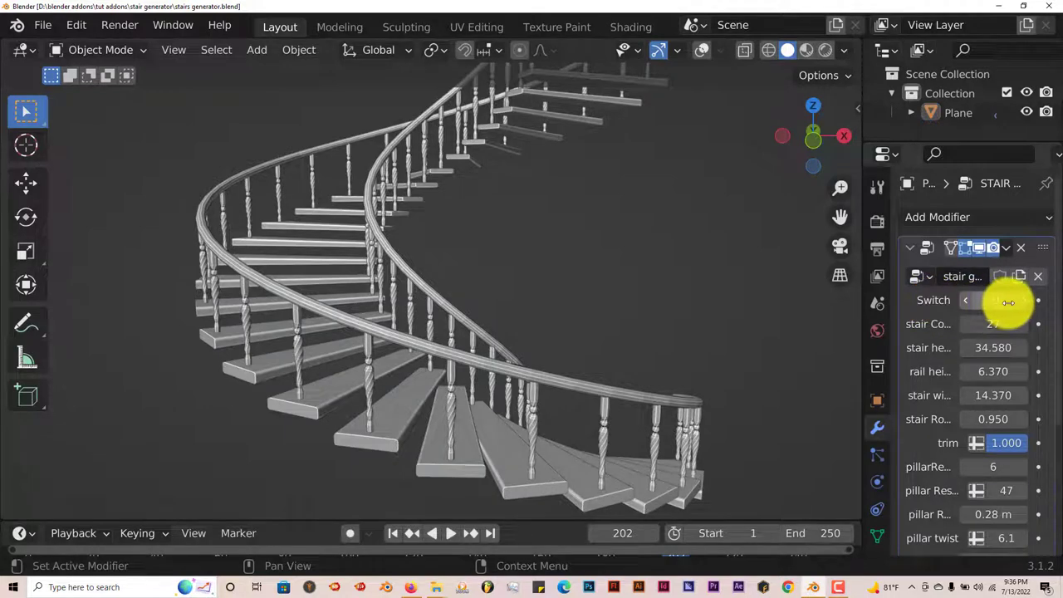
Set Switch to 1 for a straight staircase and widen the modifier panel.
{"action": "left_click_drag", "start_coordinate": [1008, 302], "coordinate": [1015, 301]}
{"action": "mouse_move", "coordinate": [574, 356]}
{"action": "middle_mouse_down"}
{"action": "mouse_move", "coordinate": [457, 368]}
{"action": "mouse_move", "coordinate": [480, 355]}
{"action": "middle_mouse_up"}
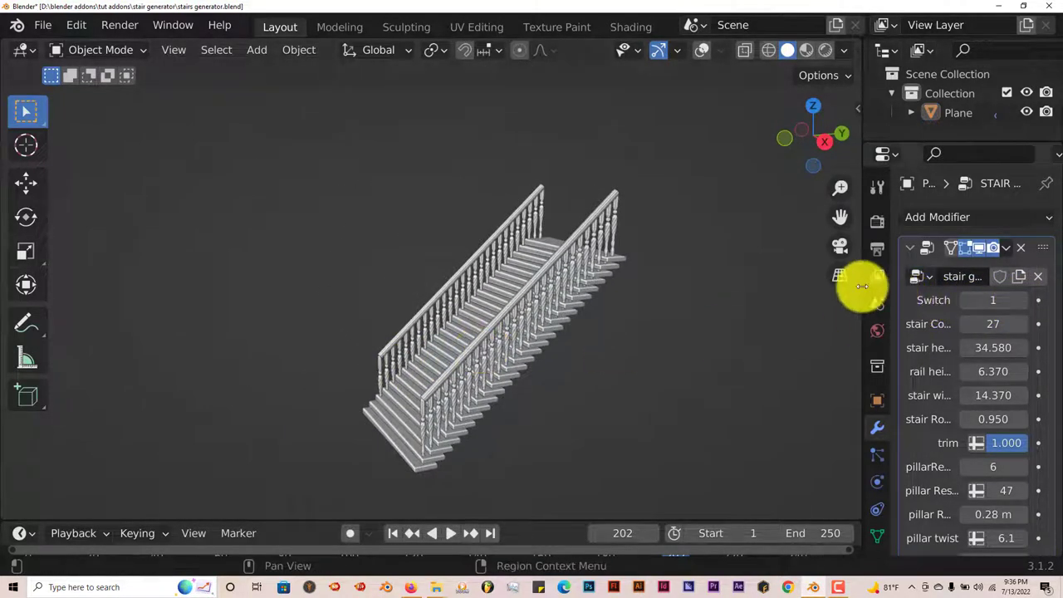
{"action": "scroll", "coordinate": [472, 414], "scroll_direction": "up", "scroll_amount": 1}
{"action": "scroll", "coordinate": [471, 414], "scroll_direction": "up", "scroll_amount": 1}
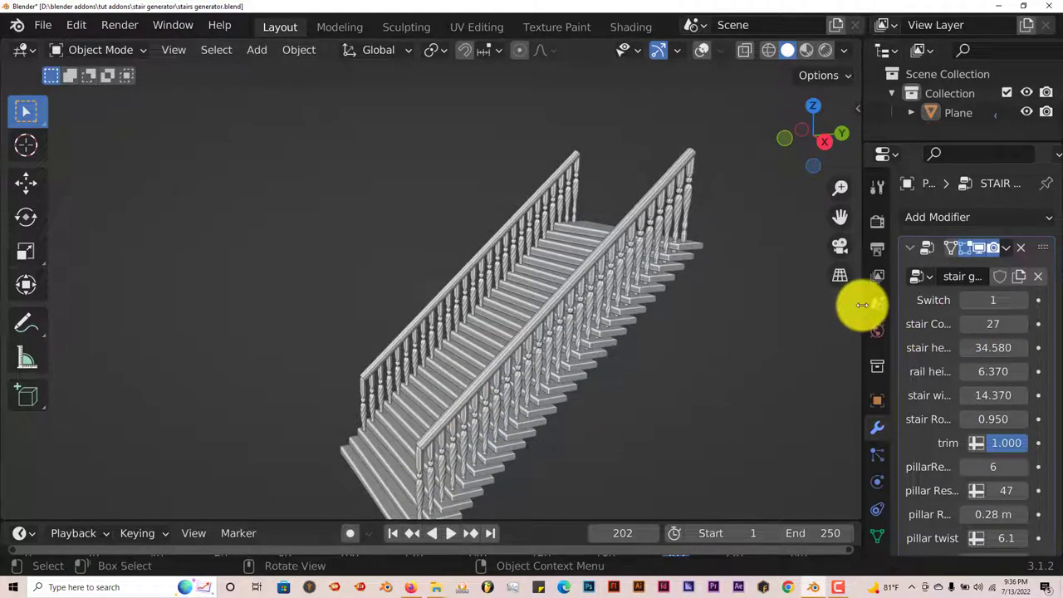
{"action": "left_click_drag", "start_coordinate": [865, 303], "coordinate": [802, 303]}
Return Switch to 0 for the spiral and raise stair Count from 27 to 33.
{"action": "left_click_drag", "start_coordinate": [957, 300], "coordinate": [926, 300]}
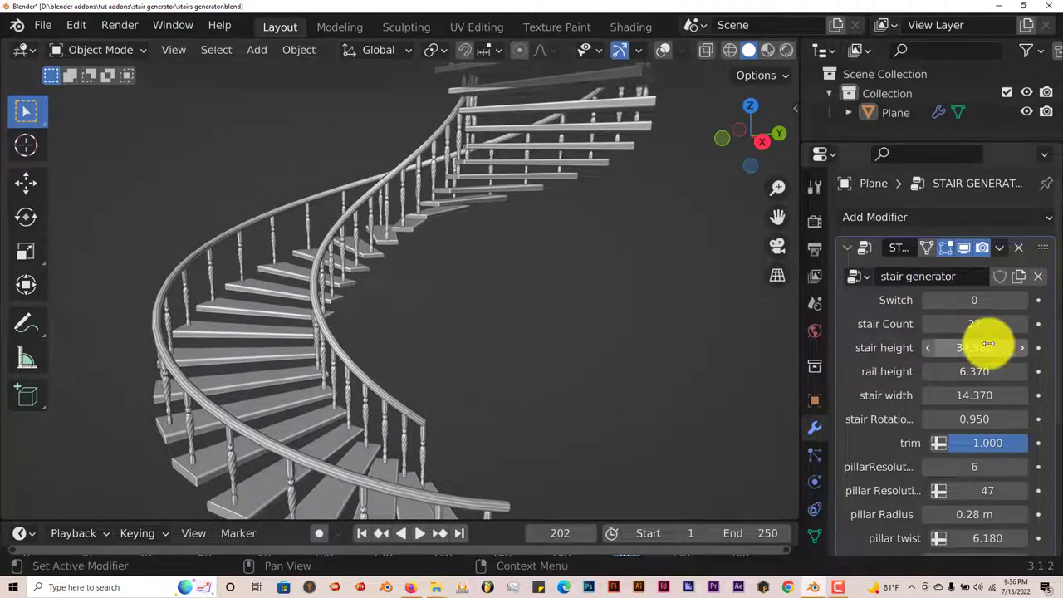
{"action": "mouse_move", "coordinate": [990, 324]}
{"action": "left_mouse_down"}
{"action": "mouse_move", "coordinate": [974, 324]}
{"action": "mouse_move", "coordinate": [996, 328]}
{"action": "mouse_move", "coordinate": [973, 339]}
{"action": "mouse_move", "coordinate": [982, 332]}
{"action": "left_mouse_up"}
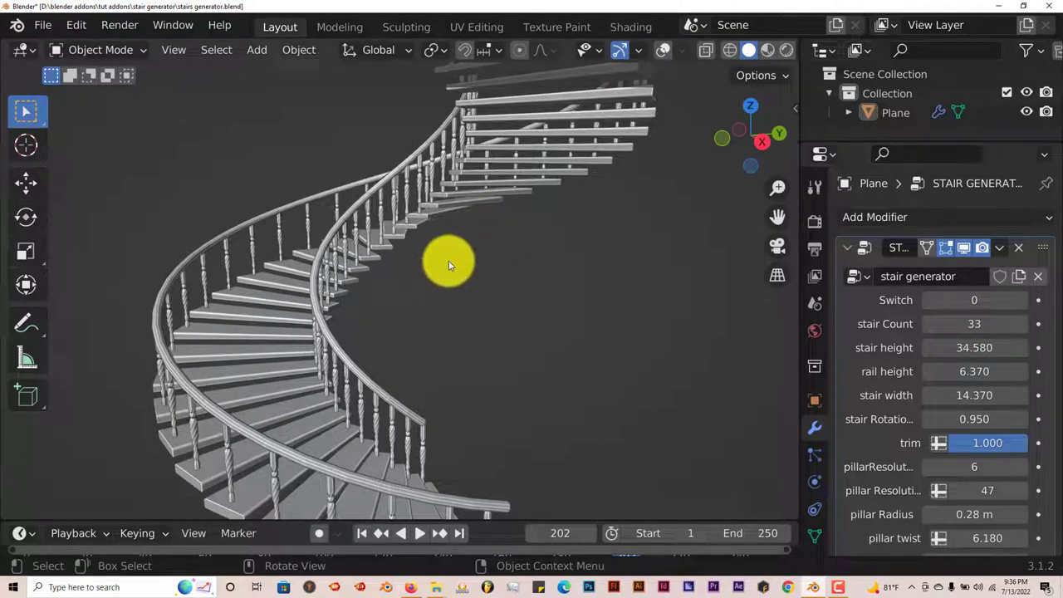
{"action": "middle_click_drag", "start_coordinate": [468, 282], "coordinate": [620, 284]}
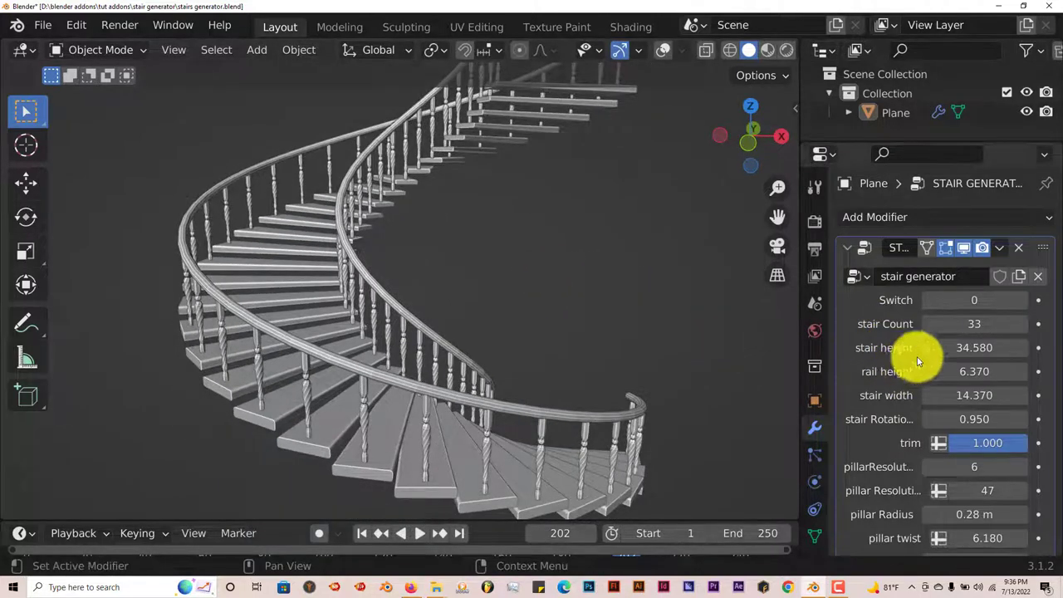
Set stair height 41.230, rail height 6.590, stair width 16.990, and try stair Rotation 0.950.
{"action": "mouse_move", "coordinate": [968, 351]}
{"action": "left_mouse_down"}
{"action": "mouse_move", "coordinate": [1039, 351]}
{"action": "mouse_move", "coordinate": [28, 338]}
{"action": "mouse_move", "coordinate": [808, 357]}
{"action": "mouse_move", "coordinate": [147, 356]}
{"action": "mouse_move", "coordinate": [1027, 294]}
{"action": "mouse_move", "coordinate": [292, 285]}
{"action": "left_mouse_up"}
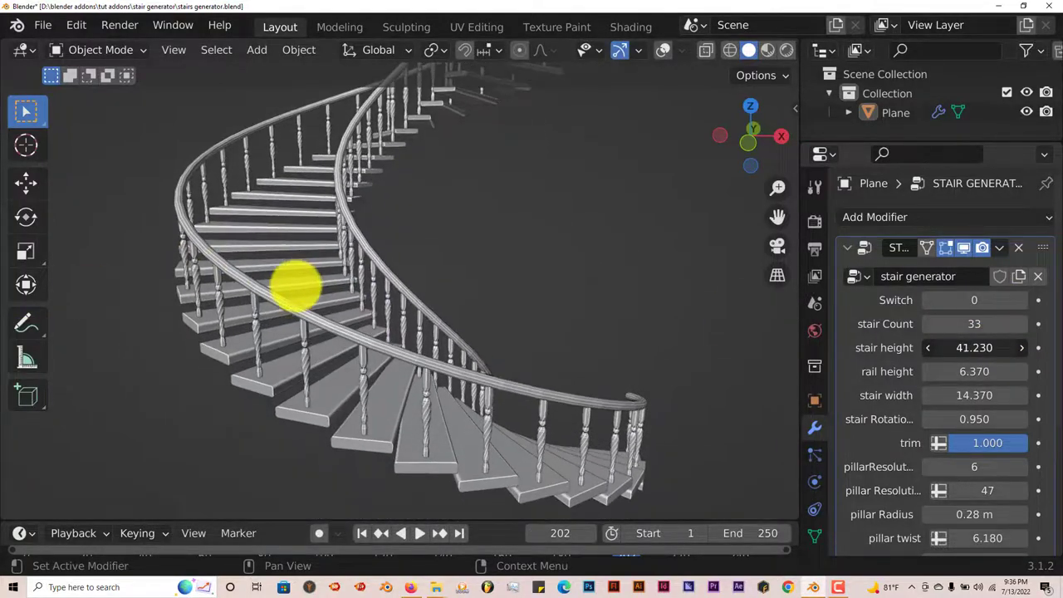
{"action": "mouse_move", "coordinate": [980, 373]}
{"action": "left_mouse_down"}
{"action": "mouse_move", "coordinate": [1037, 373]}
{"action": "mouse_move", "coordinate": [937, 380]}
{"action": "mouse_move", "coordinate": [1027, 374]}
{"action": "mouse_move", "coordinate": [897, 422]}
{"action": "left_mouse_up"}
{"action": "scroll", "coordinate": [394, 417], "scroll_direction": "up", "scroll_amount": 2}
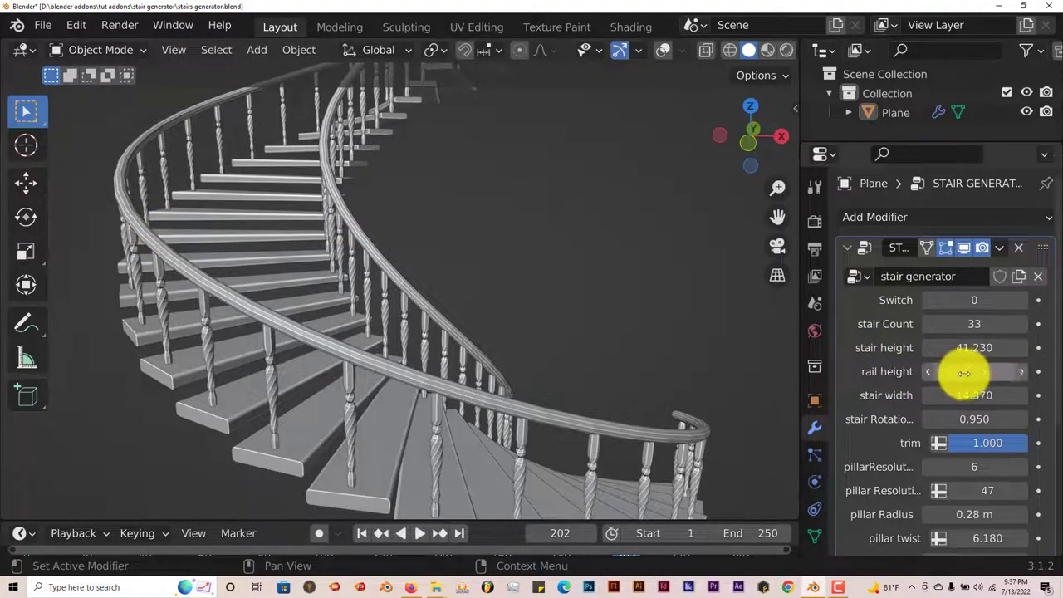
{"action": "mouse_move", "coordinate": [986, 397]}
{"action": "left_mouse_down"}
{"action": "mouse_move", "coordinate": [12, 379]}
{"action": "mouse_move", "coordinate": [944, 387]}
{"action": "mouse_move", "coordinate": [633, 396]}
{"action": "mouse_move", "coordinate": [1037, 398]}
{"action": "mouse_move", "coordinate": [73, 384]}
{"action": "left_mouse_up"}
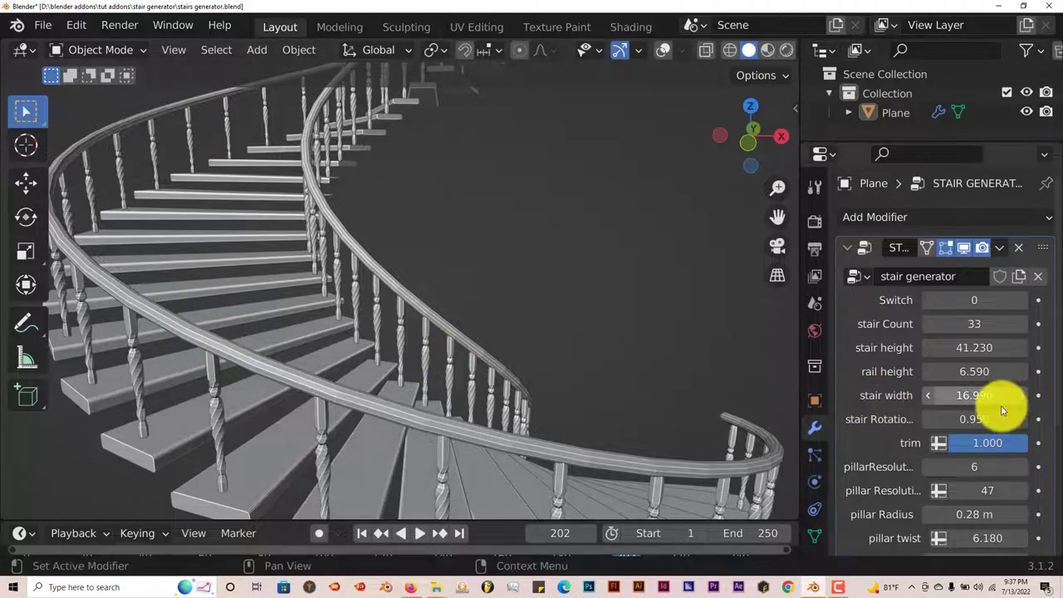
{"action": "mouse_move", "coordinate": [985, 418]}
{"action": "left_mouse_down"}
{"action": "mouse_move", "coordinate": [22, 415]}
{"action": "mouse_move", "coordinate": [1027, 417]}
{"action": "mouse_move", "coordinate": [960, 418]}
{"action": "mouse_move", "coordinate": [988, 418]}
{"action": "left_mouse_up"}
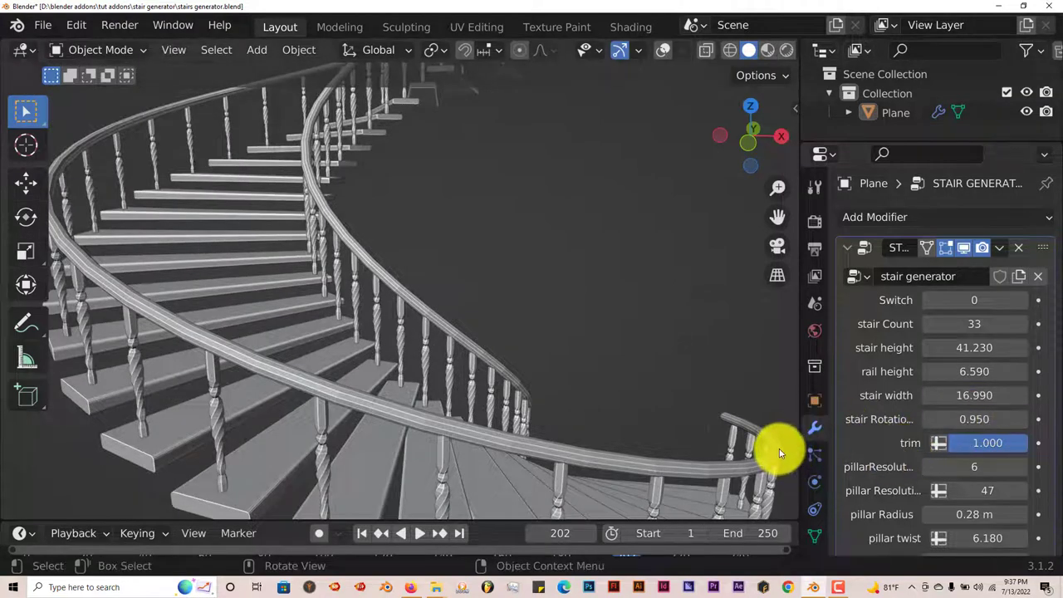
Thicken the balusters to pillar Radius 0.57 m and cut pillar twist from 6.180 to -0.030.
{"action": "scroll", "coordinate": [949, 422], "scroll_direction": "down", "scroll_amount": 1}
{"action": "scroll", "coordinate": [939, 468], "scroll_direction": "down", "scroll_amount": 2}
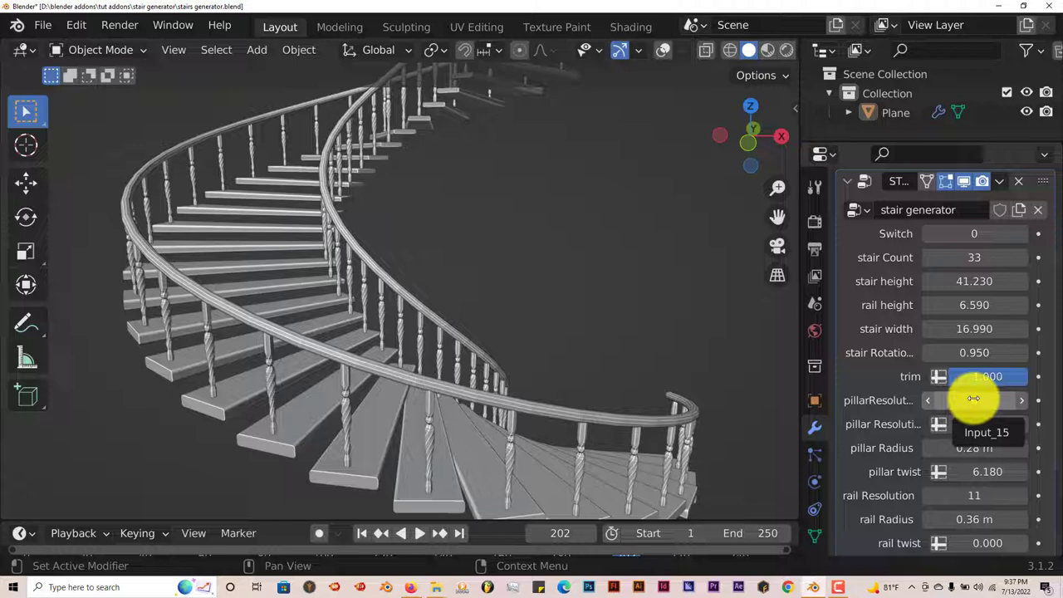
{"action": "scroll", "coordinate": [451, 422], "scroll_direction": "up", "scroll_amount": 2}
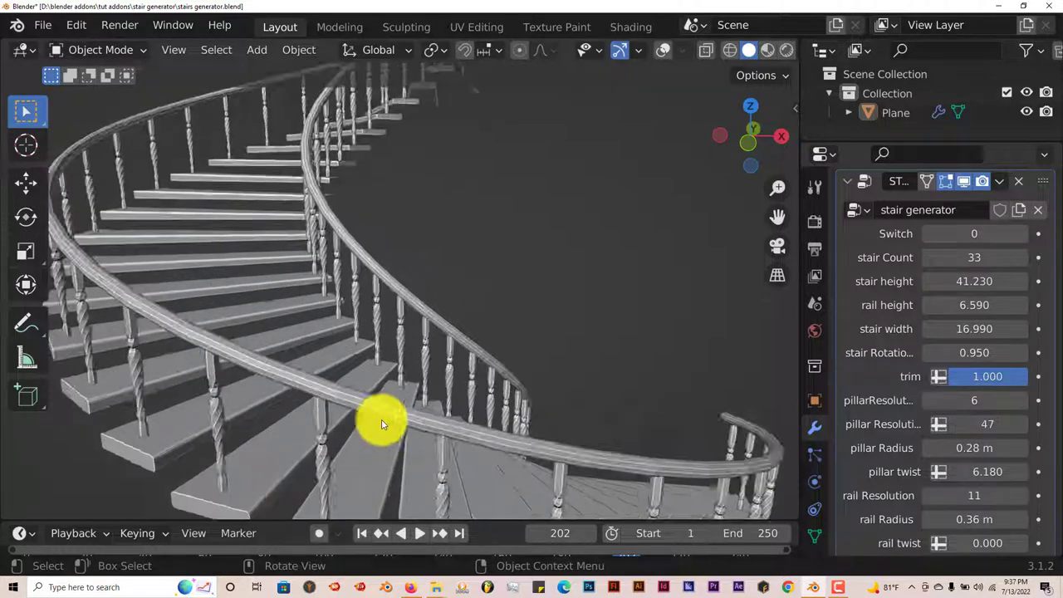
{"action": "scroll", "coordinate": [380, 422], "scroll_direction": "up", "scroll_amount": 2}
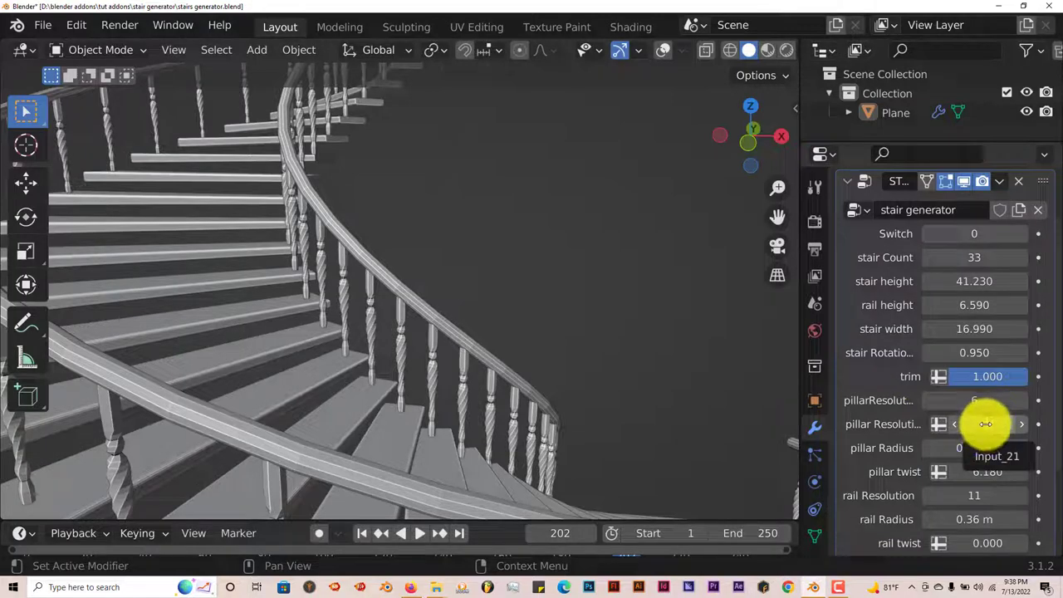
{"action": "left_click", "coordinate": [984, 424]}
{"action": "mouse_move", "coordinate": [984, 423]}
{"action": "left_mouse_down"}
{"action": "mouse_move", "coordinate": [978, 432]}
{"action": "mouse_move", "coordinate": [1015, 447]}
{"action": "mouse_move", "coordinate": [990, 447]}
{"action": "left_mouse_up"}
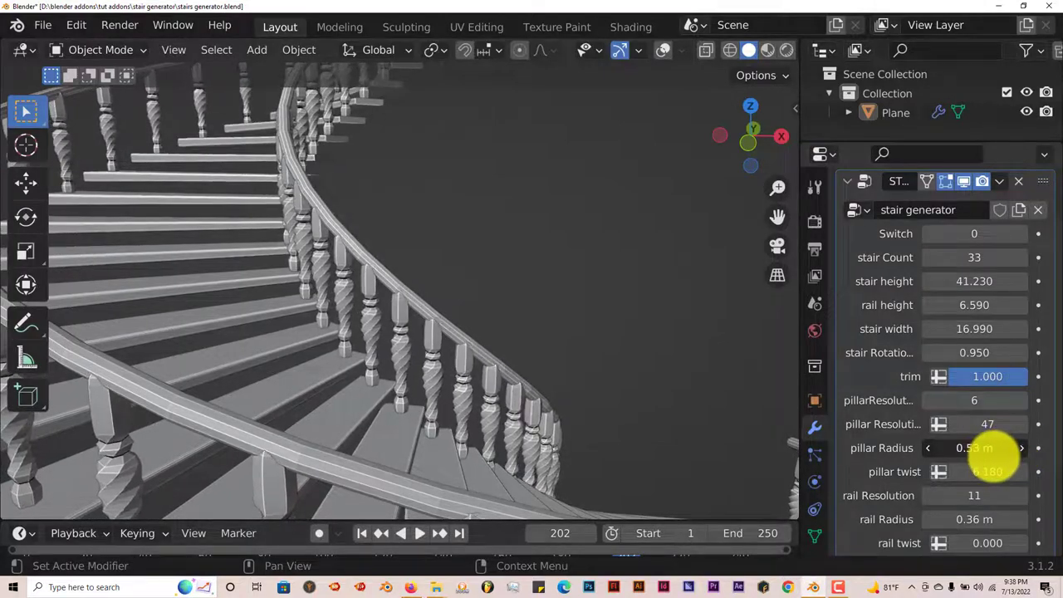
{"action": "scroll", "coordinate": [967, 465], "scroll_direction": "down", "scroll_amount": 1}
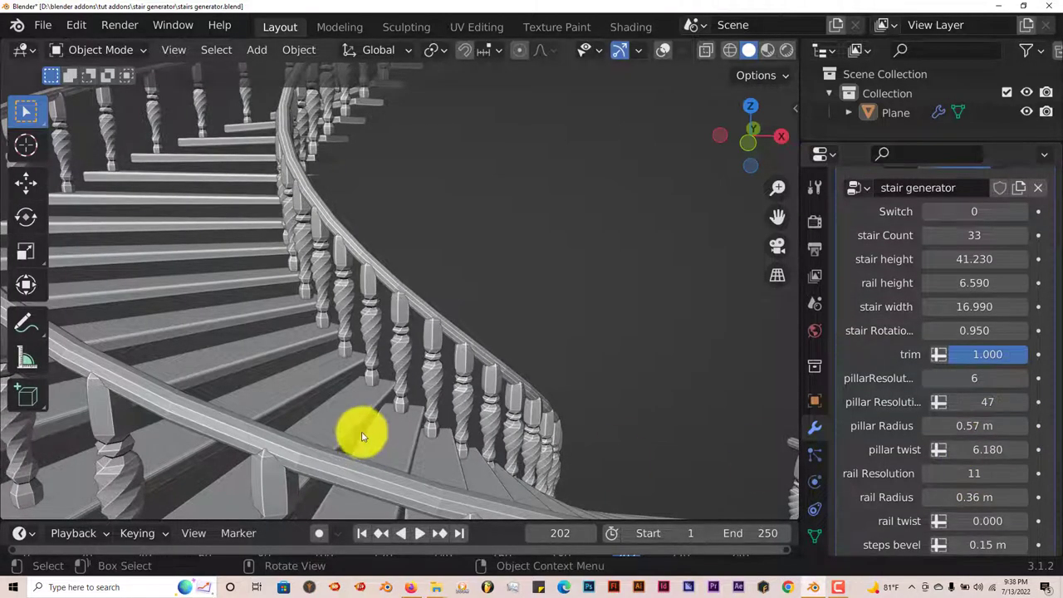
{"action": "scroll", "coordinate": [360, 420], "scroll_direction": "up", "scroll_amount": 1}
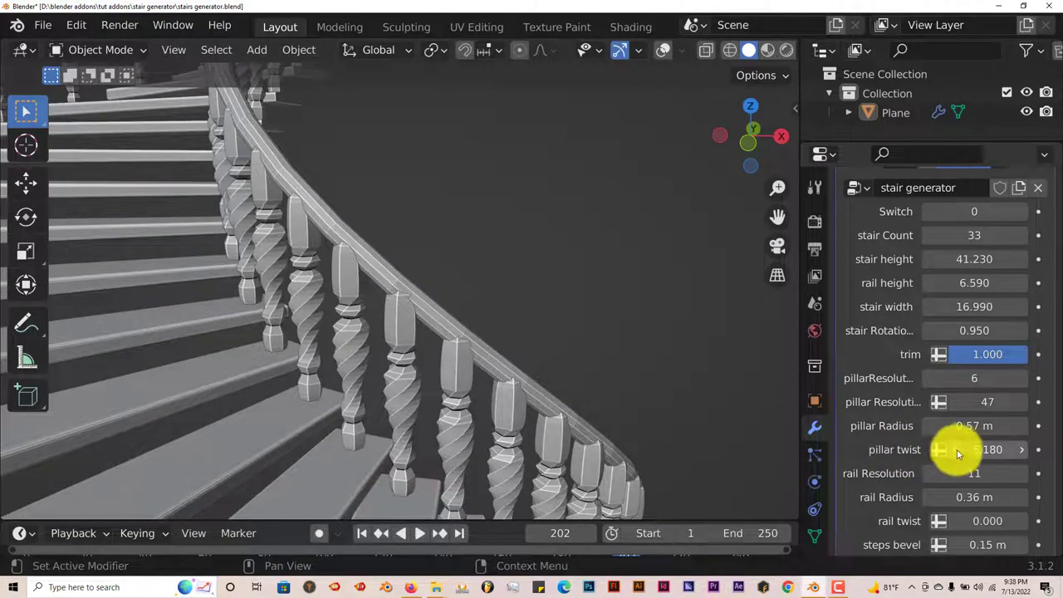
{"action": "mouse_move", "coordinate": [968, 448]}
{"action": "left_mouse_down"}
{"action": "mouse_move", "coordinate": [1046, 449]}
{"action": "mouse_move", "coordinate": [587, 467]}
{"action": "mouse_move", "coordinate": [640, 462]}
{"action": "mouse_move", "coordinate": [629, 462]}
{"action": "left_mouse_up"}
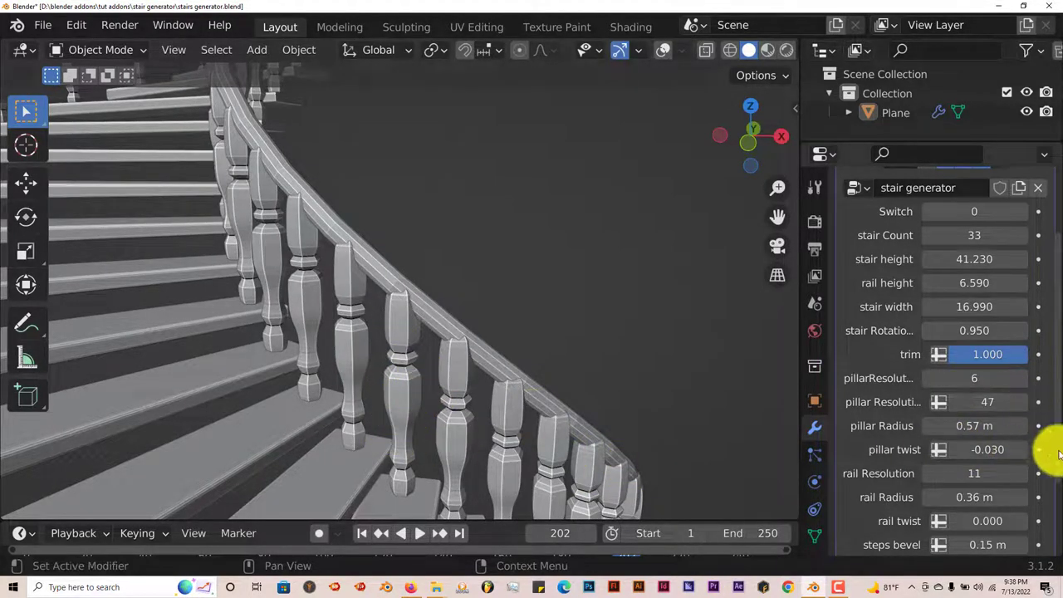
Thicken the handrail to rail Radius 0.53 m and set rail twist to 0.020.
{"action": "scroll", "coordinate": [937, 486], "scroll_direction": "down", "scroll_amount": 1}
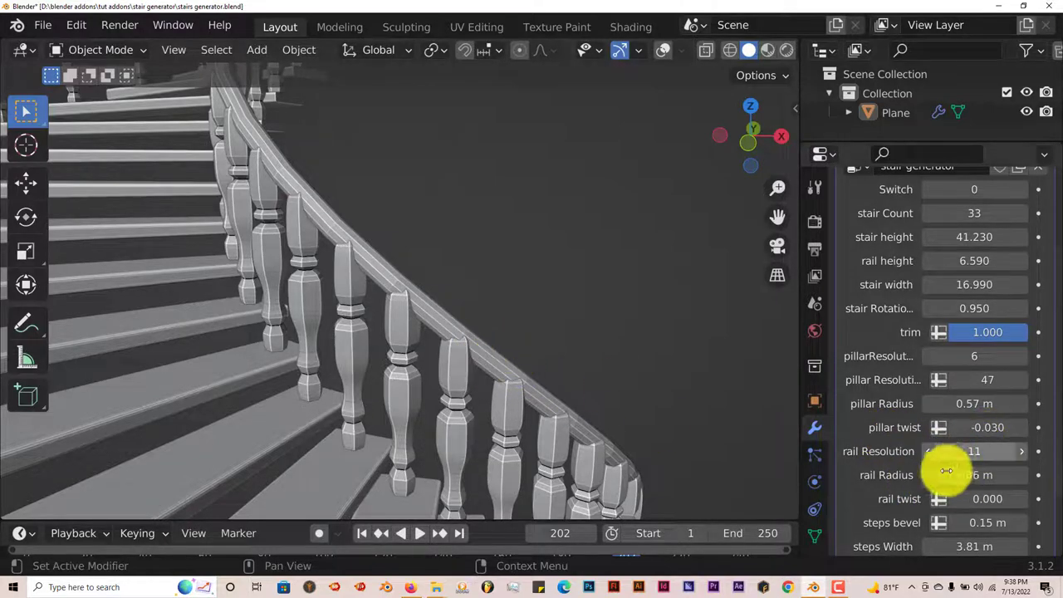
{"action": "mouse_move", "coordinate": [996, 474]}
{"action": "left_mouse_down"}
{"action": "mouse_move", "coordinate": [1030, 474]}
{"action": "mouse_move", "coordinate": [1002, 474]}
{"action": "left_mouse_up"}
{"action": "scroll", "coordinate": [989, 475], "scroll_direction": "down", "scroll_amount": 1}
{"action": "scroll", "coordinate": [990, 475], "scroll_direction": "down", "scroll_amount": 1}
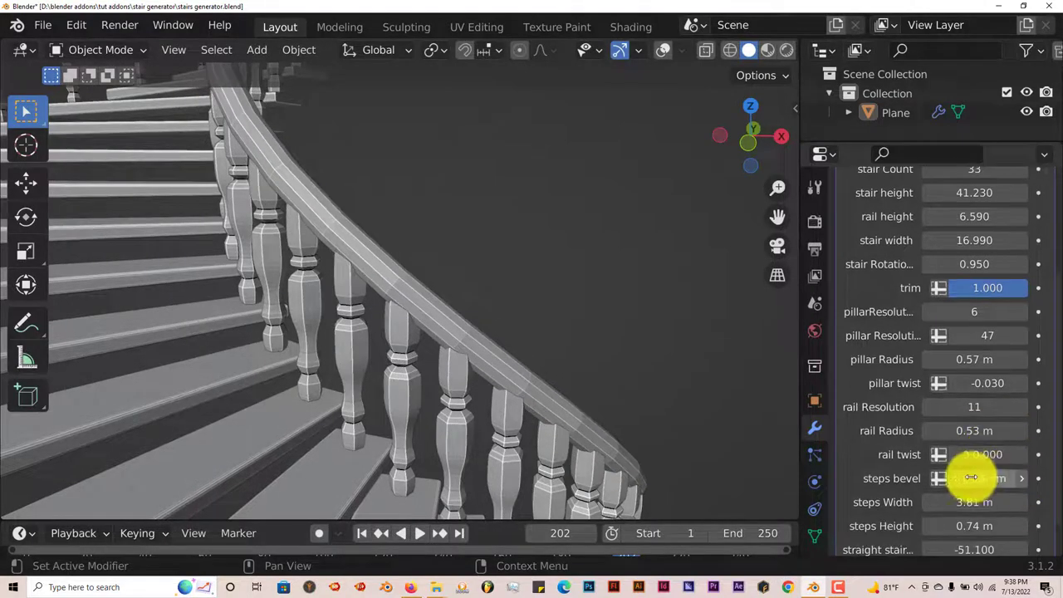
{"action": "left_click", "coordinate": [1023, 454]}
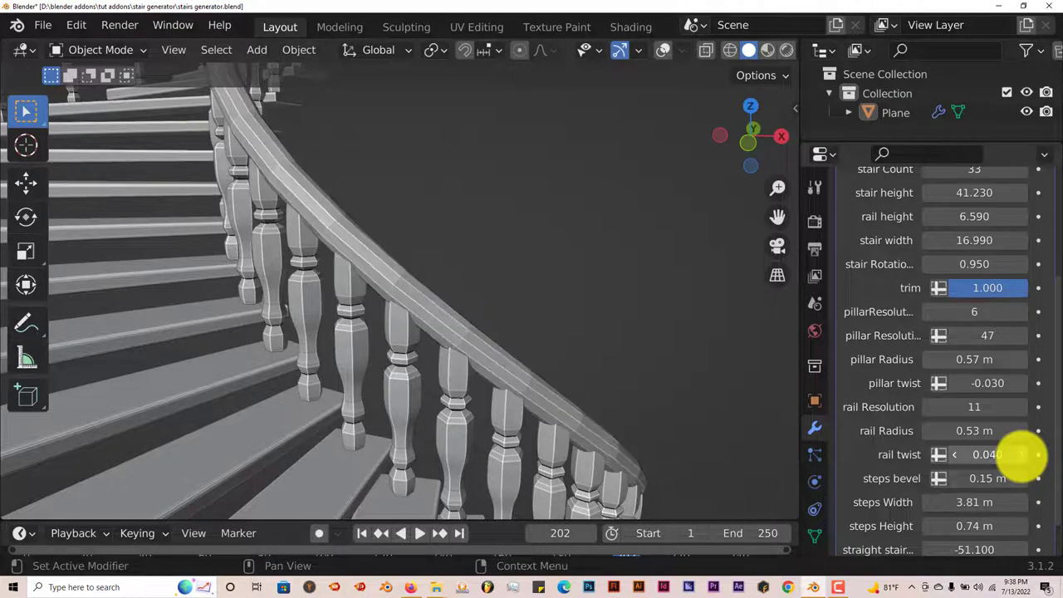
{"action": "left_click_drag", "start_coordinate": [1023, 454], "coordinate": [1011, 457]}
{"action": "left_click", "coordinate": [953, 454]}
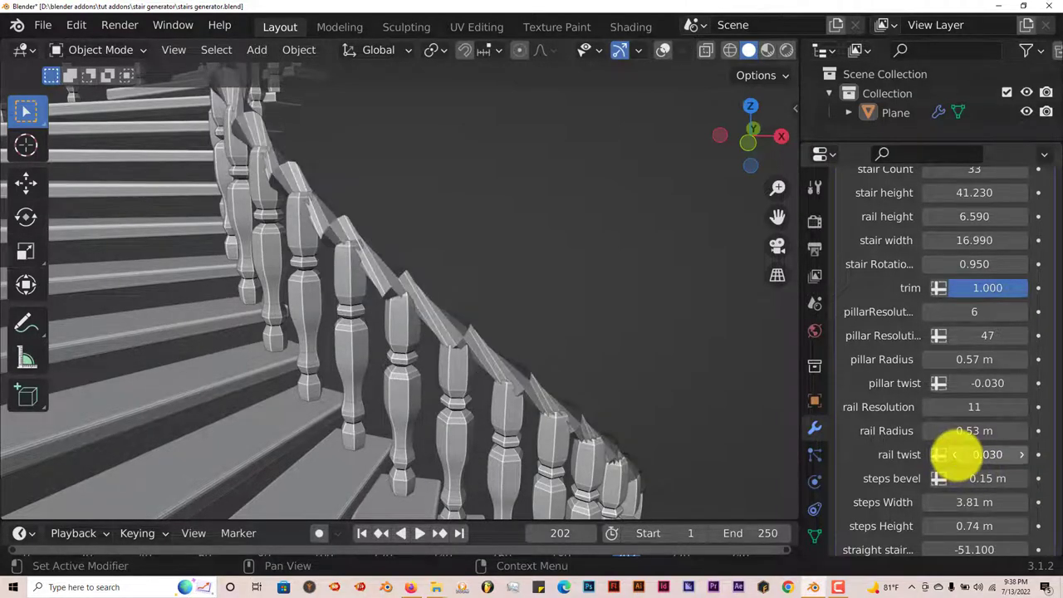
{"action": "left_click", "coordinate": [955, 454]}
{"action": "scroll", "coordinate": [938, 481], "scroll_direction": "down", "scroll_amount": 1}
{"action": "scroll", "coordinate": [932, 477], "scroll_direction": "down", "scroll_amount": 1}
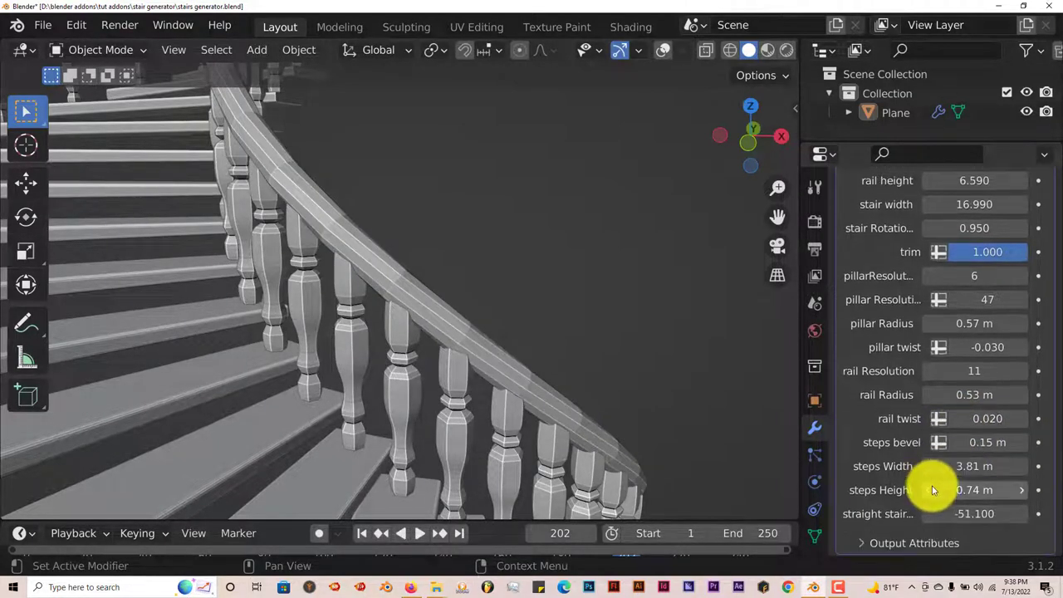
{"action": "middle_click_drag", "start_coordinate": [423, 415], "coordinate": [427, 371]}
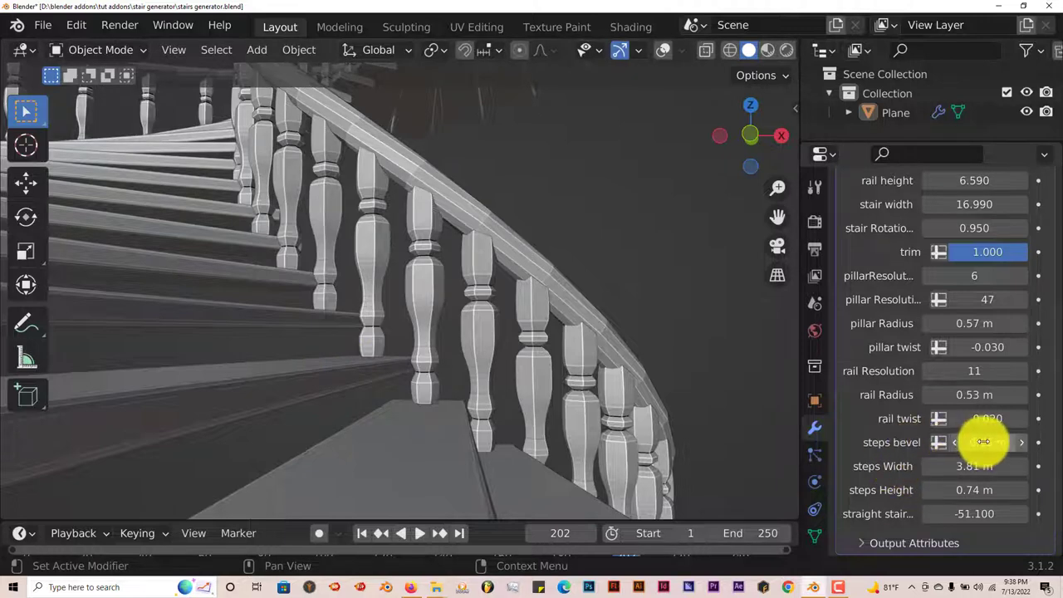
Reduce steps bevel to 0.08 m, then set steps Width 5.75 m and steps Height 1.54 m.
{"action": "mouse_move", "coordinate": [977, 441]}
{"action": "left_mouse_down"}
{"action": "mouse_move", "coordinate": [1002, 440]}
{"action": "mouse_move", "coordinate": [987, 441]}
{"action": "left_mouse_up"}
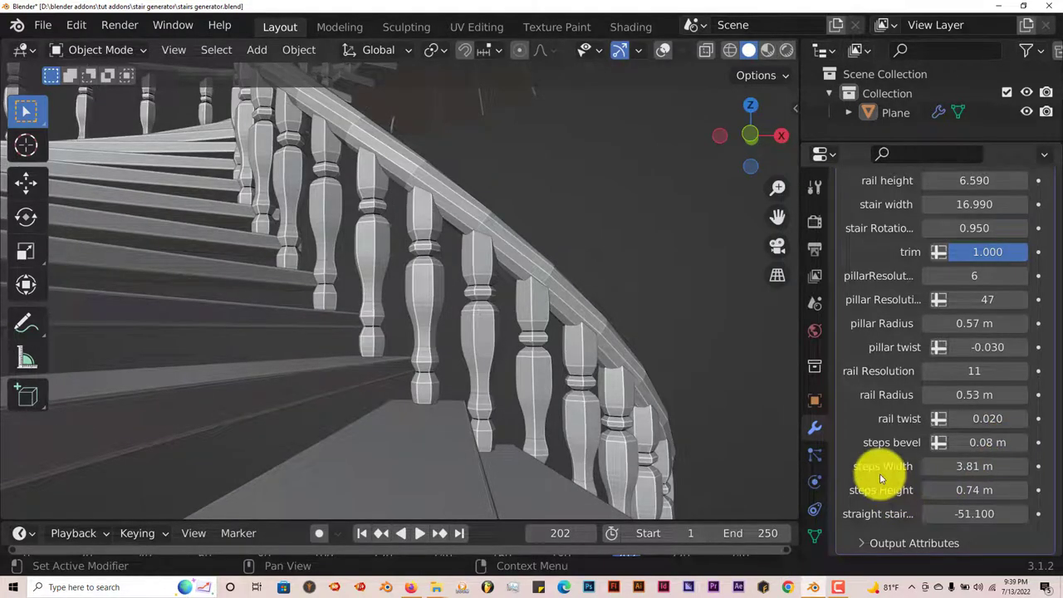
{"action": "middle_click_drag", "start_coordinate": [463, 450], "coordinate": [245, 440]}
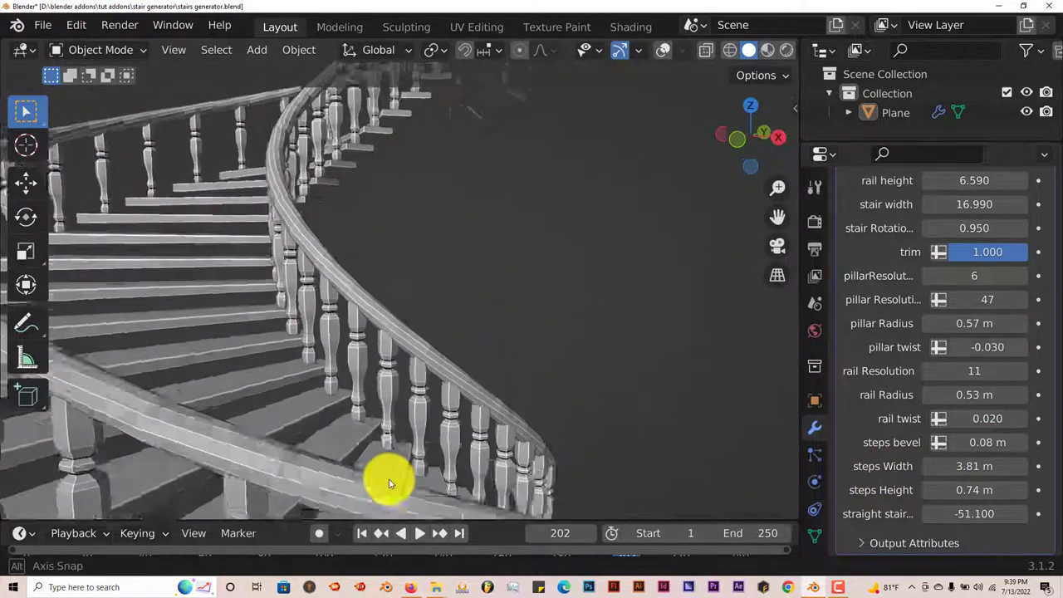
{"action": "middle_click_drag", "start_coordinate": [200, 374], "coordinate": [213, 408]}
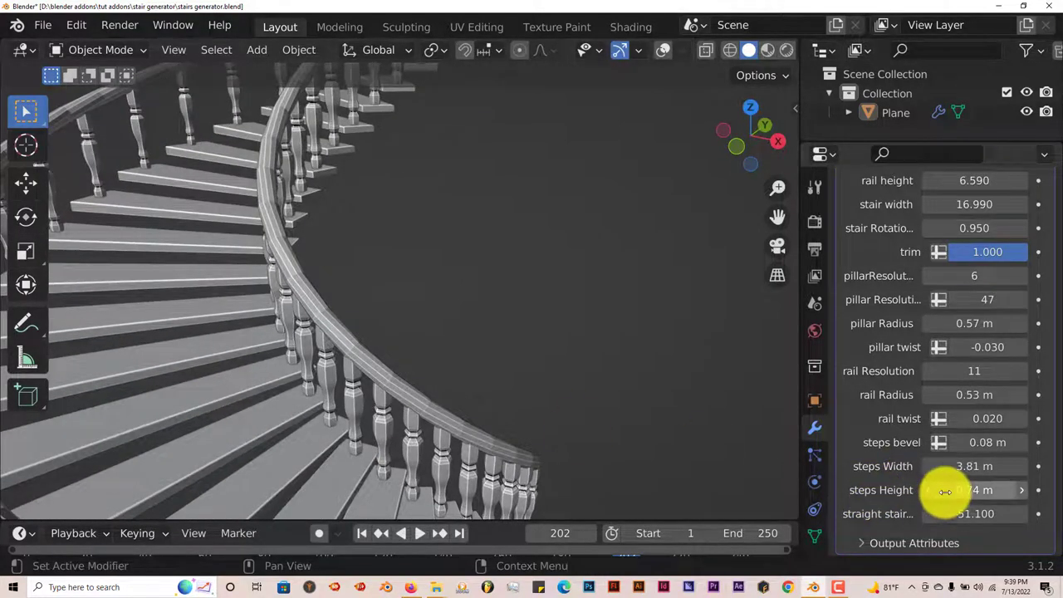
{"action": "mouse_move", "coordinate": [972, 466]}
{"action": "left_mouse_down"}
{"action": "mouse_move", "coordinate": [1050, 466]}
{"action": "mouse_move", "coordinate": [40, 465]}
{"action": "left_mouse_up"}
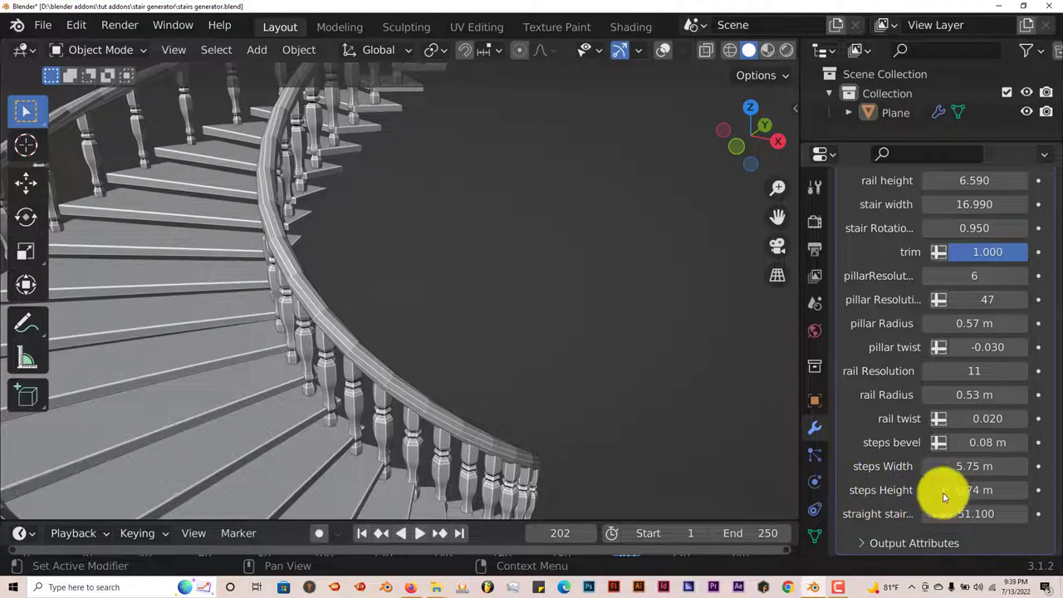
{"action": "mouse_move", "coordinate": [973, 491]}
{"action": "left_mouse_down"}
{"action": "mouse_move", "coordinate": [1013, 488]}
{"action": "mouse_move", "coordinate": [968, 498]}
{"action": "left_mouse_up"}
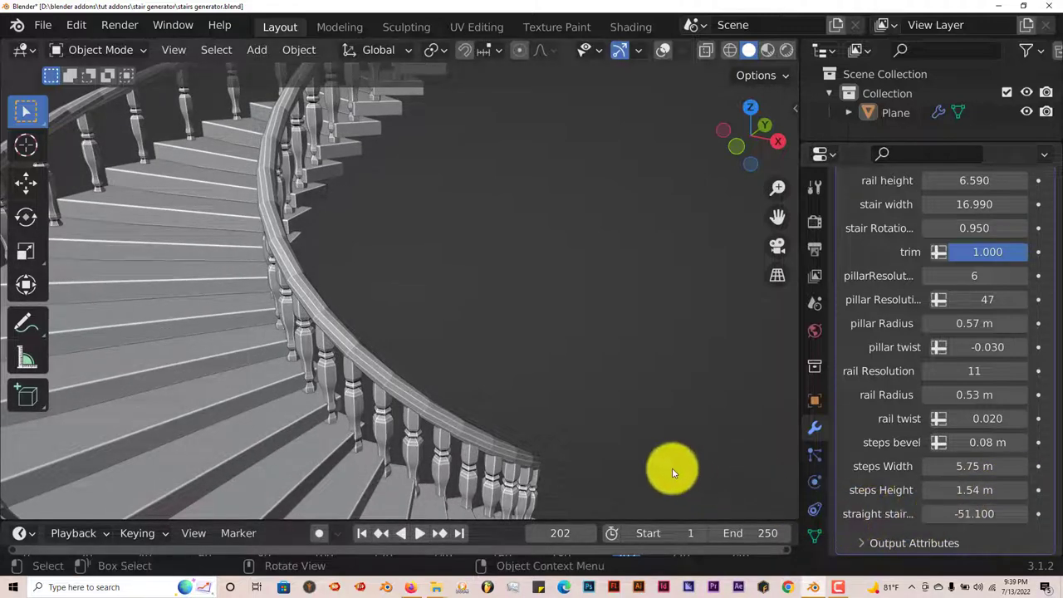
{"action": "scroll", "coordinate": [386, 422], "scroll_direction": "down", "scroll_amount": 3}
{"action": "scroll", "coordinate": [385, 393], "scroll_direction": "down", "scroll_amount": 4}
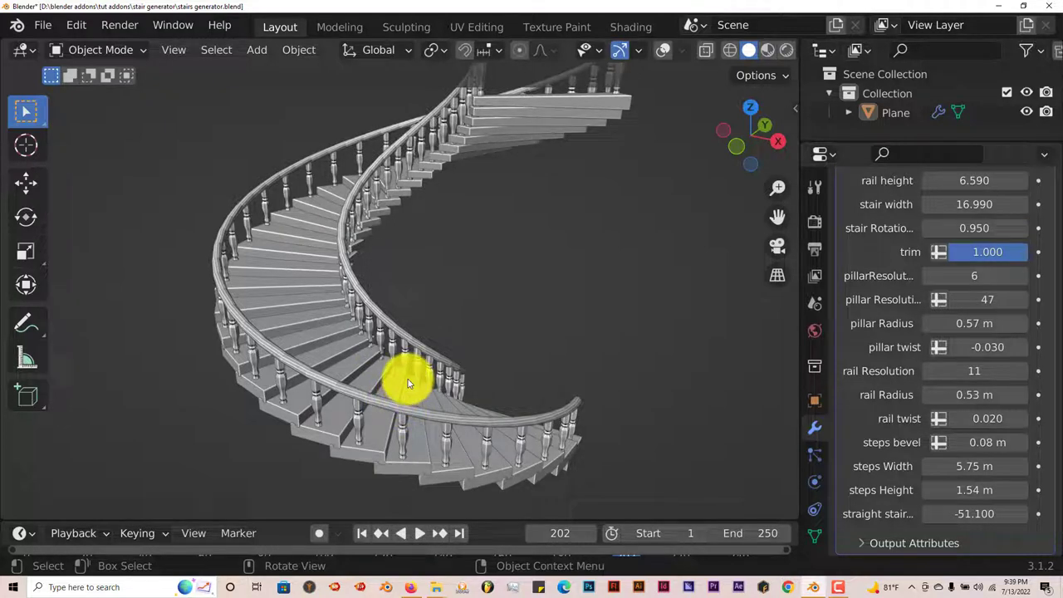
{"action": "mouse_move", "coordinate": [351, 320]}
{"action": "middle_mouse_down"}
{"action": "mouse_move", "coordinate": [625, 339]}
{"action": "mouse_move", "coordinate": [284, 320]}
{"action": "mouse_move", "coordinate": [556, 328]}
{"action": "middle_mouse_up"}
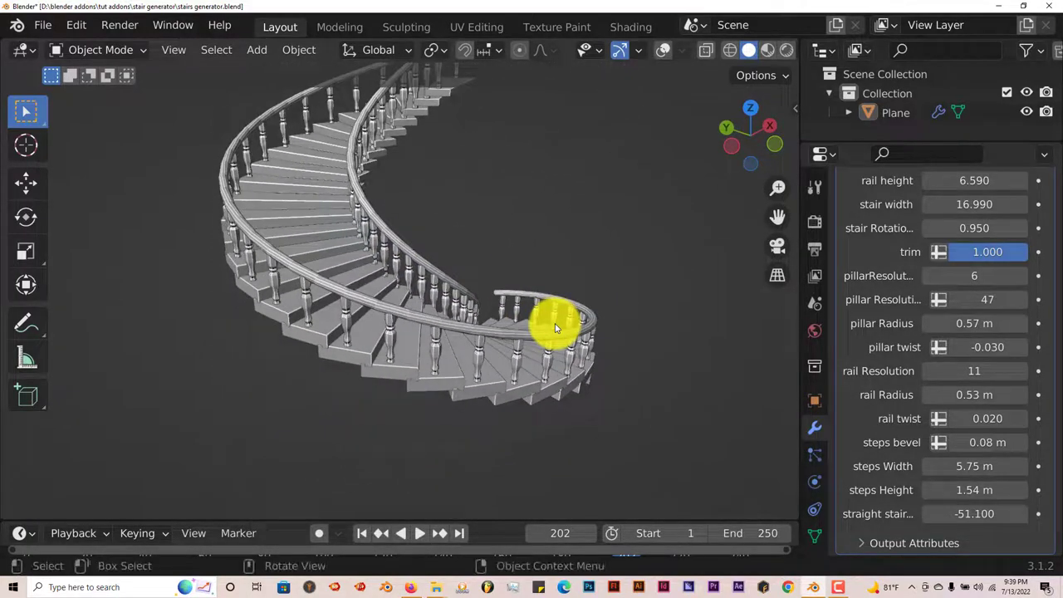